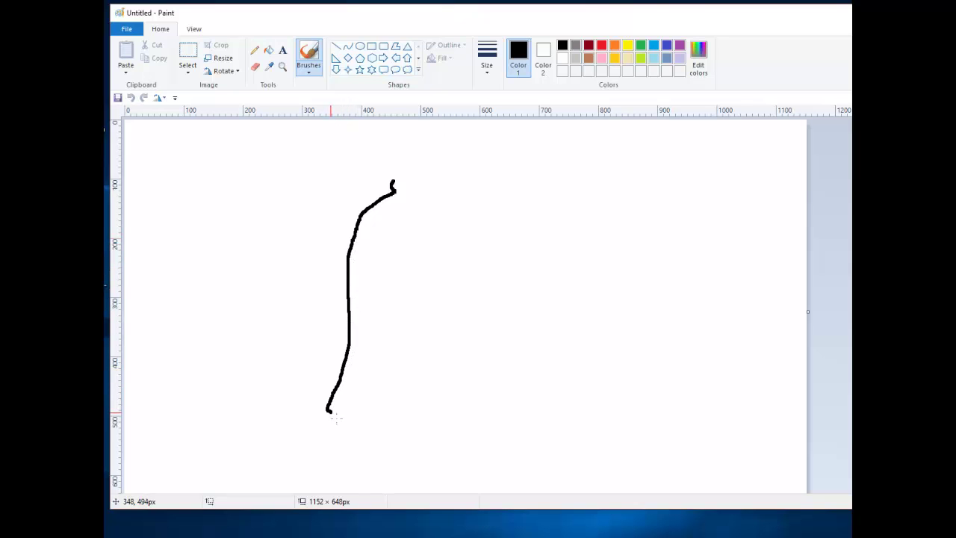
Step: Draw the bag's body outline with a jagged top edge and flared base, adding double-lined strap loops at both upper corners
left_click_drag(336, 419, 402, 426)
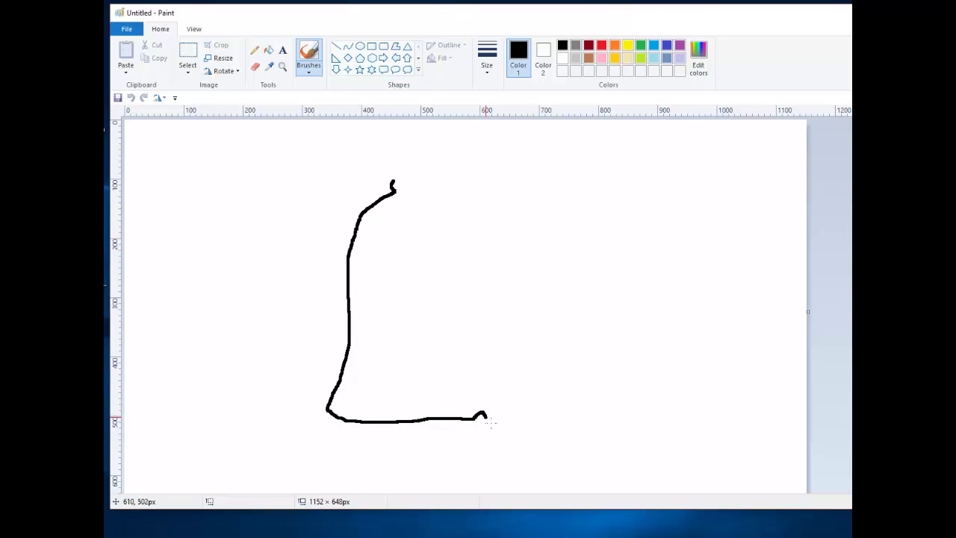
mouse_move(521, 429)
left_mouse_down()
mouse_move(623, 439)
mouse_move(629, 427)
mouse_move(574, 170)
mouse_move(495, 176)
mouse_move(466, 167)
mouse_move(436, 178)
mouse_move(412, 165)
mouse_move(398, 187)
mouse_move(385, 172)
mouse_move(366, 183)
left_mouse_up()
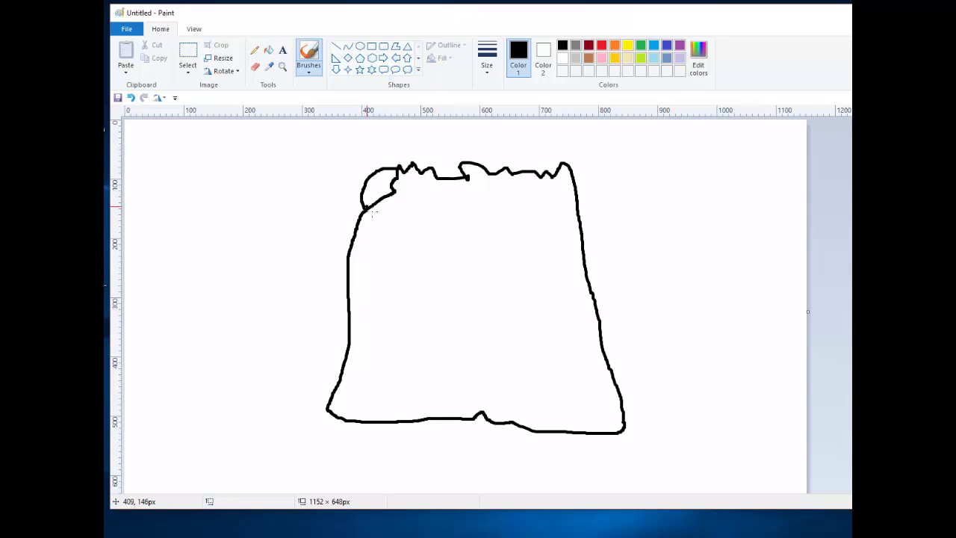
left_click_drag(386, 179, 399, 173)
left_click_drag(579, 172, 607, 197)
left_click_drag(602, 231, 587, 269)
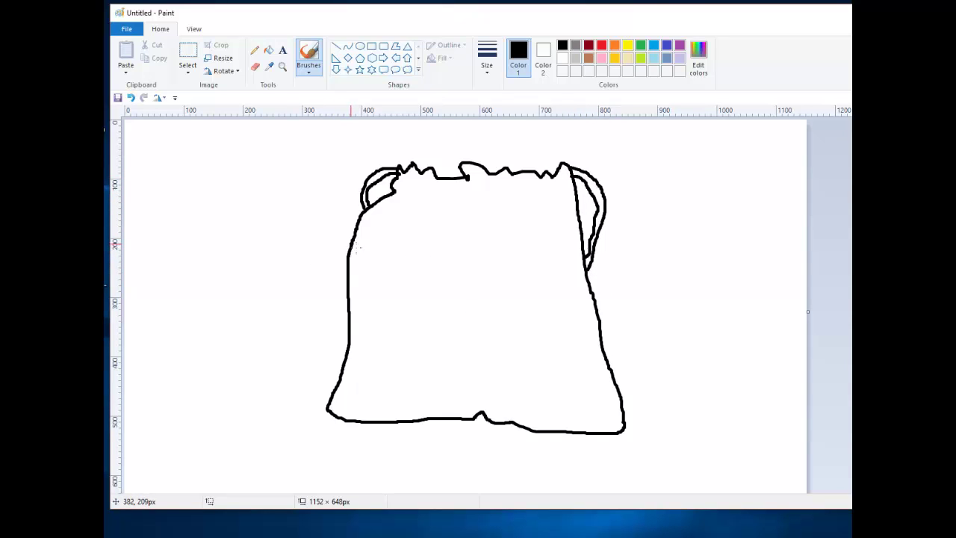
Step: Draw a long double-lined strap from the bag's left side to its base, with small knots in the body's lower corners
mouse_move(351, 245)
left_mouse_down()
mouse_move(324, 276)
mouse_move(304, 321)
mouse_move(311, 410)
mouse_move(342, 451)
left_mouse_up()
left_click_drag(379, 425, 379, 422)
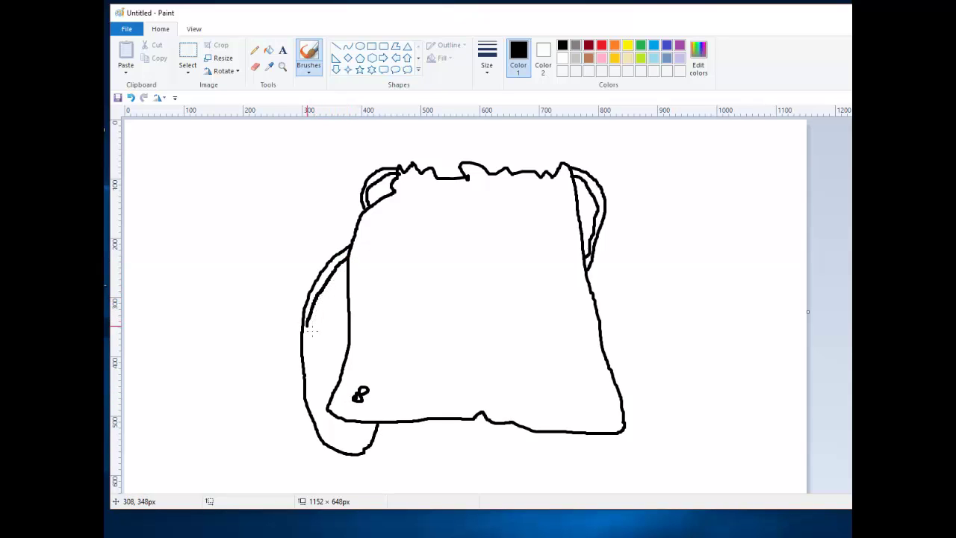
left_click_drag(312, 391, 321, 420)
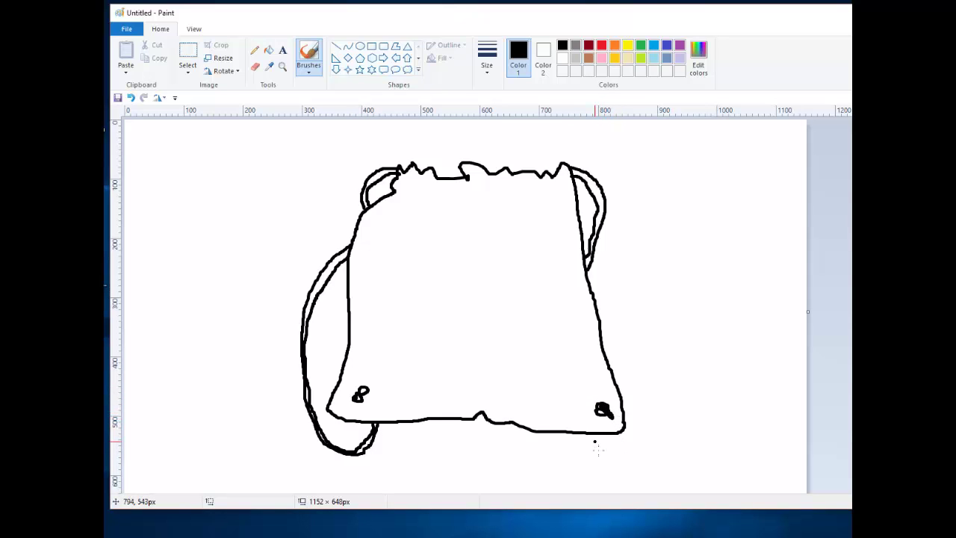
Step: Draw a double-lined strap looping from the bag's lower right side around to its base
mouse_move(595, 446)
left_mouse_down()
mouse_move(637, 454)
mouse_move(655, 429)
mouse_move(655, 393)
left_mouse_up()
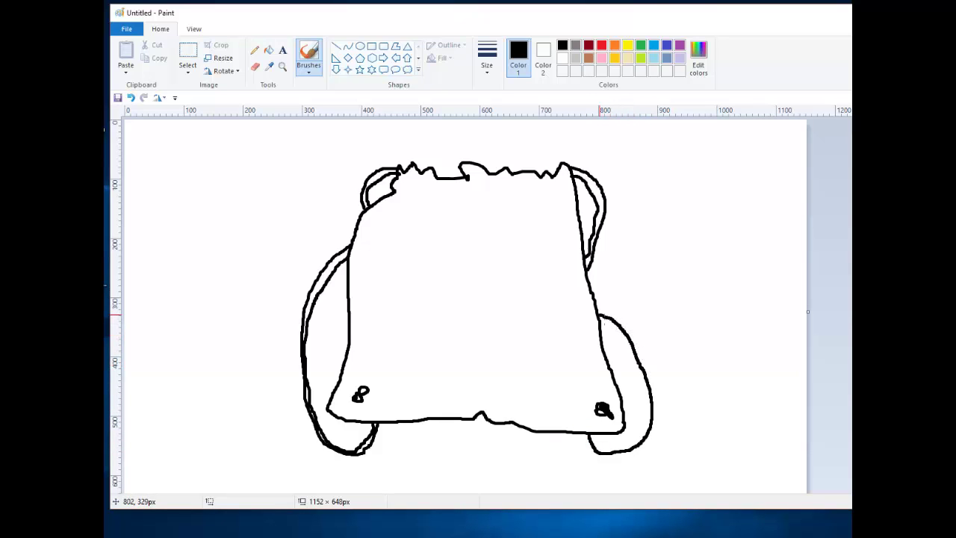
left_click_drag(602, 323, 615, 332)
key("ctrl+z")
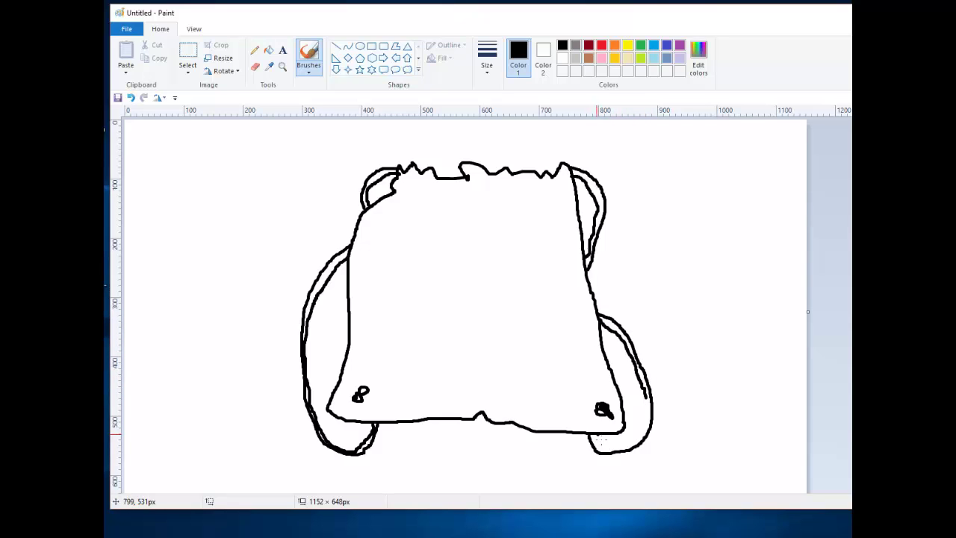
left_click_drag(599, 435, 619, 446)
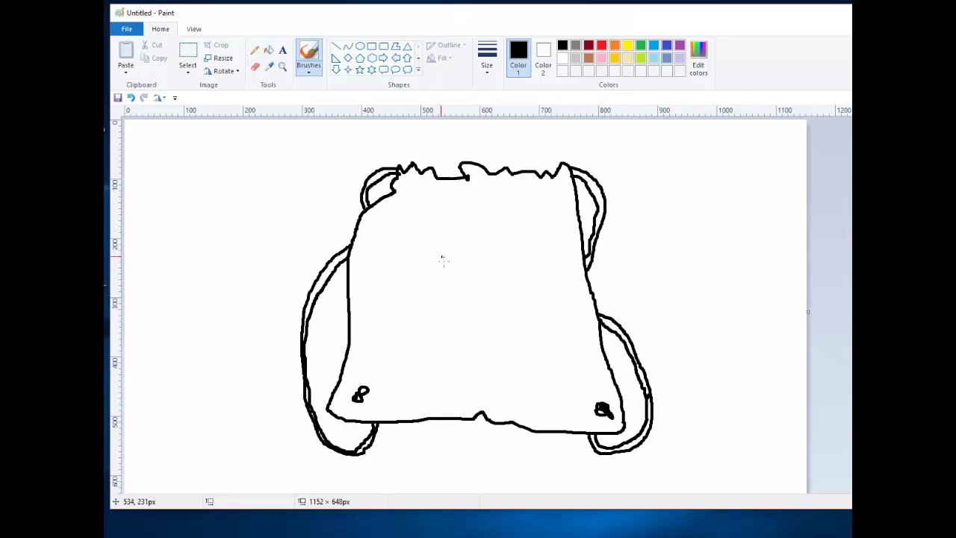
Step: Draw a smiling mouth about 232 × 43 px across the middle of the bag with the Curve tool
left_click(348, 46)
left_click_drag(409, 306, 550, 309)
left_click_drag(488, 311, 484, 332)
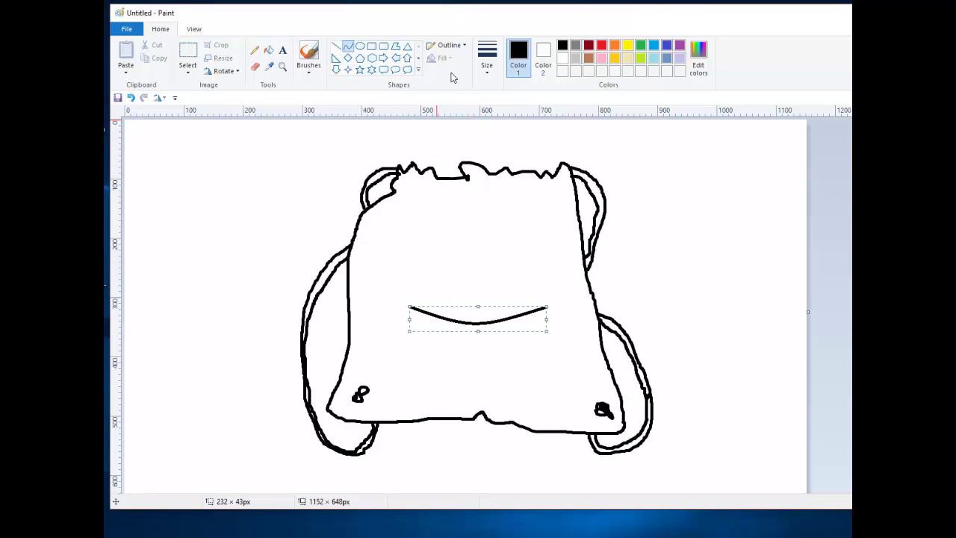
Step: Draw two flat ellipses as eyes above the mouth, the second about 73 × 13 px, and fill both with black
left_click(360, 47)
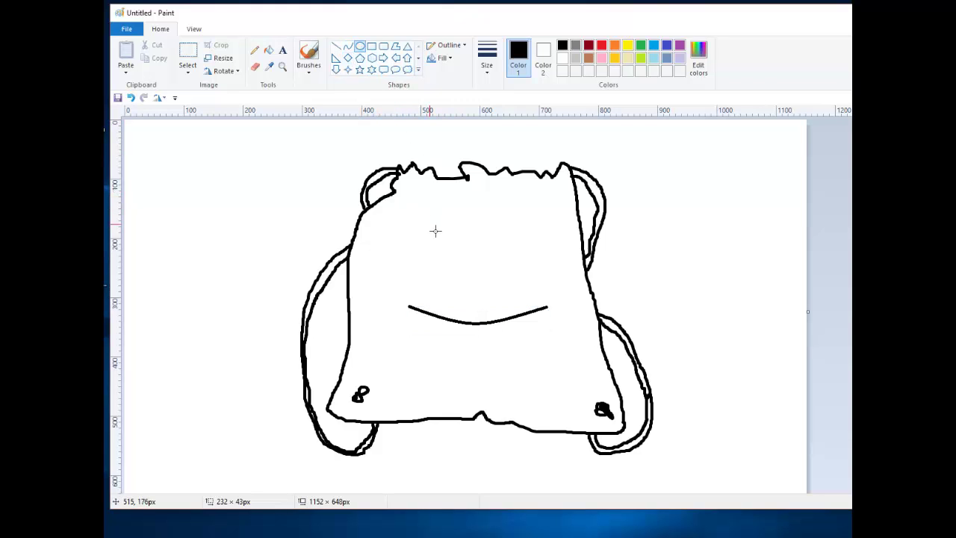
mouse_move(425, 247)
left_mouse_down()
mouse_move(456, 263)
mouse_move(459, 276)
mouse_move(473, 271)
mouse_move(440, 262)
mouse_move(475, 251)
mouse_move(462, 247)
mouse_move(529, 250)
left_mouse_up()
left_click(478, 254)
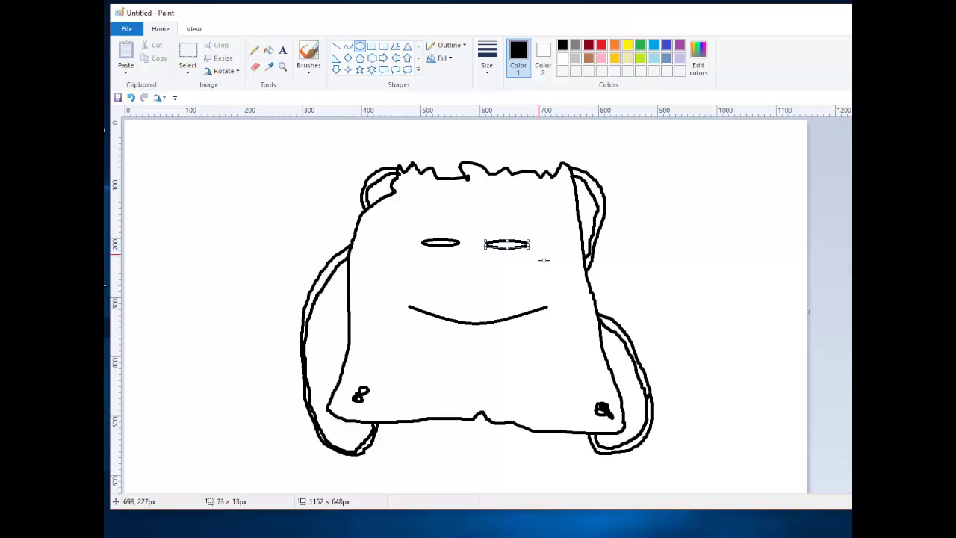
left_click(537, 254)
left_click(268, 50)
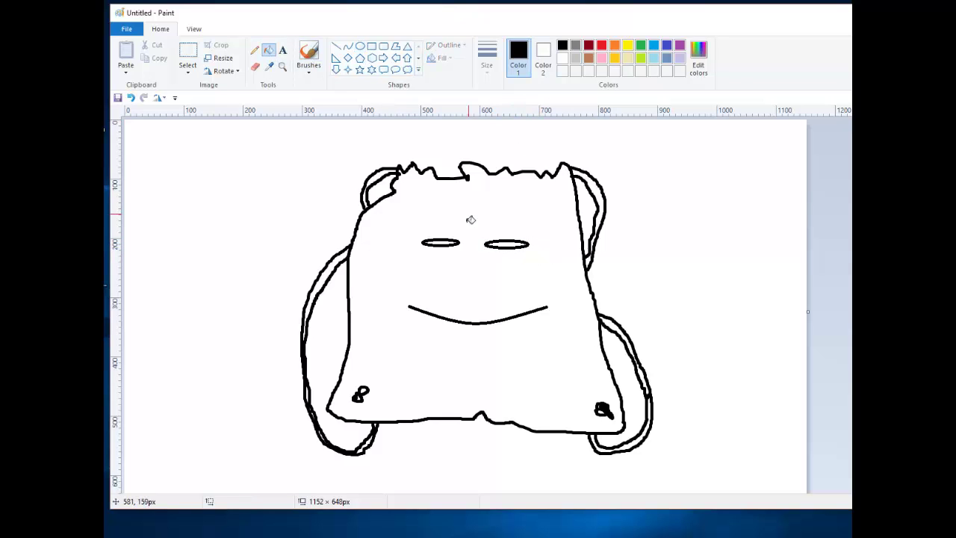
left_click(445, 245)
left_click(517, 248)
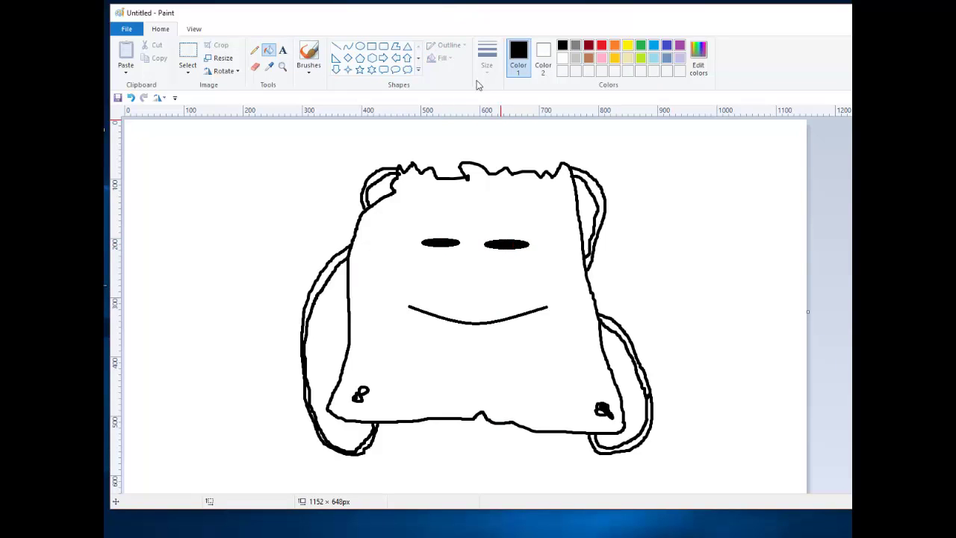
Step: Draw a small curved nose about 40 × 16 px between the eyes and the mouth
left_click(348, 45)
mouse_move(460, 274)
left_mouse_down()
mouse_move(486, 275)
mouse_move(475, 290)
mouse_move(472, 283)
left_mouse_up()
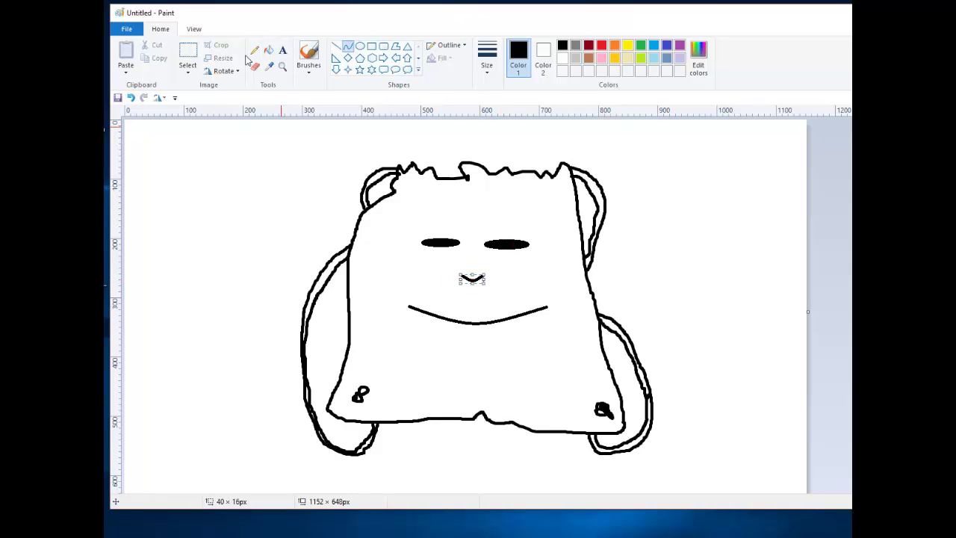
Step: Fill the gaps in the bag's lower-left knot with black
left_click(268, 49)
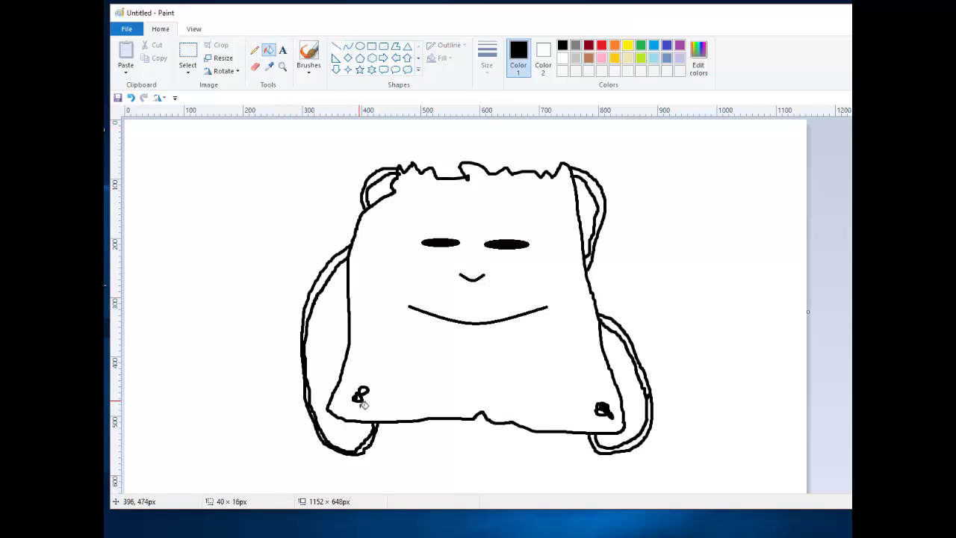
left_click(359, 397)
left_click(363, 393)
Step: Try a black Watercolor brush stroke down the left side of the bag's body
left_click(309, 54)
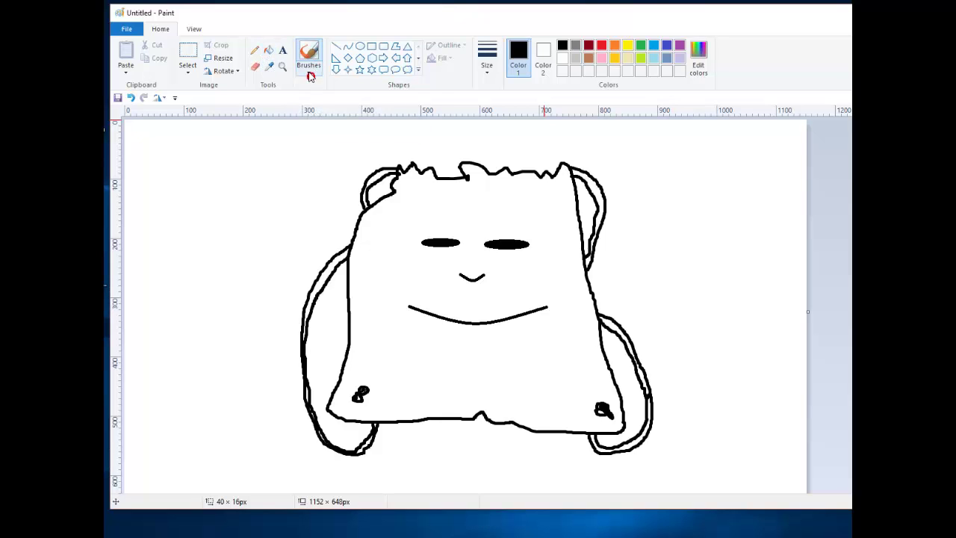
left_click(310, 75)
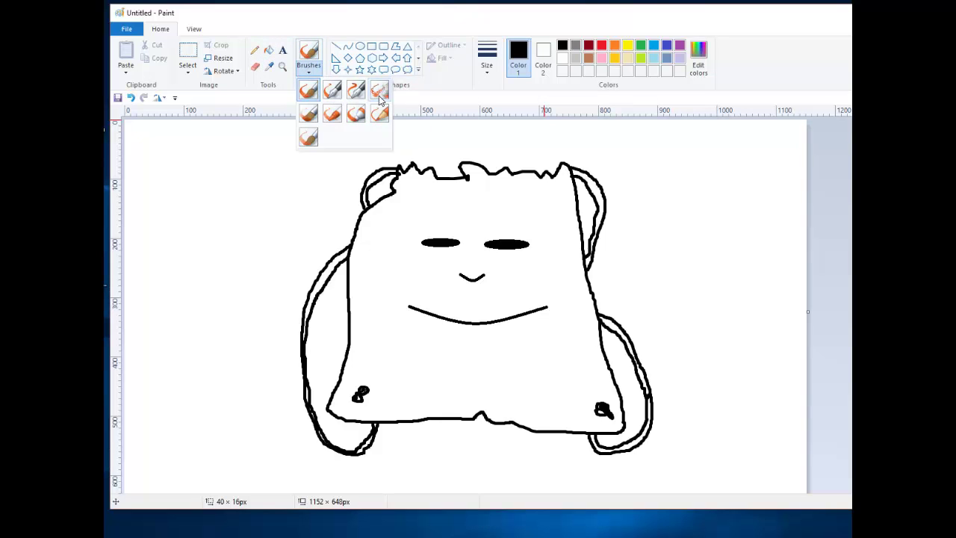
left_click(308, 137)
left_click_drag(367, 257, 382, 345)
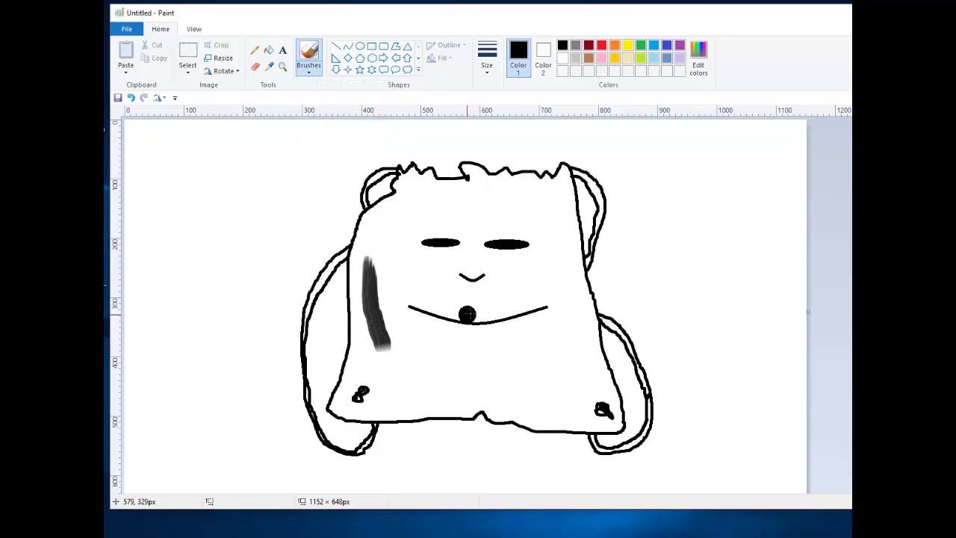
key("ctrl+z")
Step: Shade the bag's left edge and lower-left corner with light gray brush strokes
left_click(575, 58)
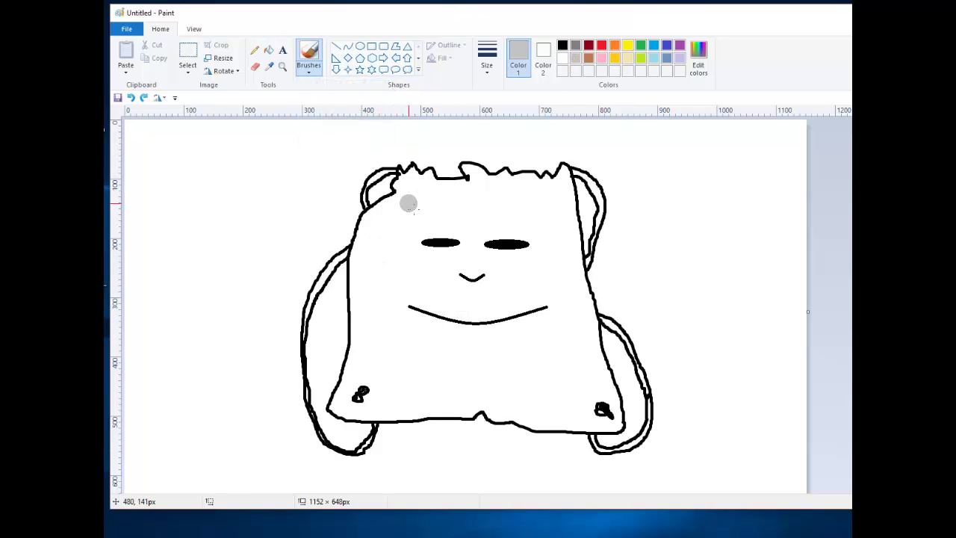
mouse_move(380, 207)
left_mouse_down()
mouse_move(360, 246)
mouse_move(365, 299)
mouse_move(383, 234)
mouse_move(369, 242)
mouse_move(363, 271)
mouse_move(384, 221)
mouse_move(405, 206)
mouse_move(406, 180)
mouse_move(412, 188)
mouse_move(371, 262)
mouse_move(365, 333)
left_mouse_up()
key("ctrl+z")
key("ctrl+z")
mouse_move(357, 269)
left_mouse_down()
mouse_move(375, 327)
mouse_move(366, 354)
left_mouse_up()
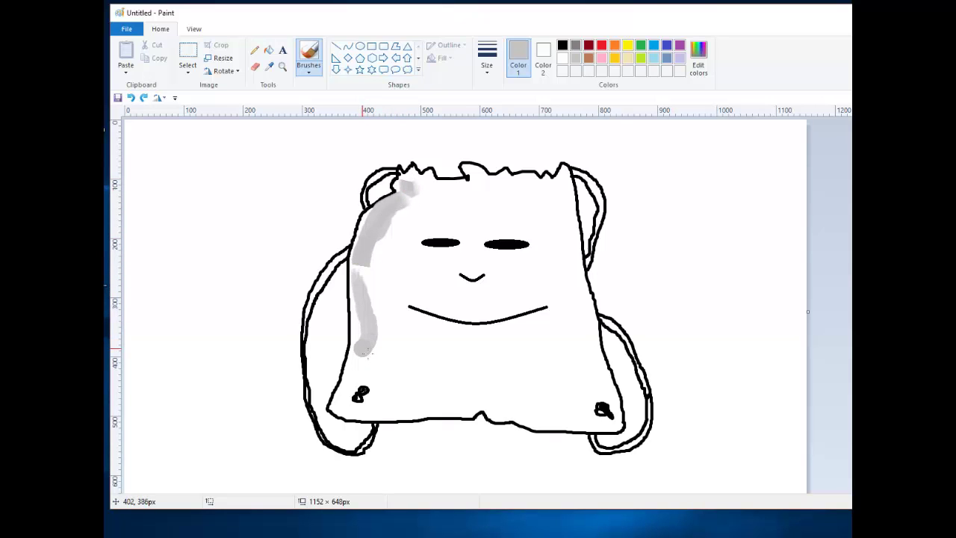
left_click(396, 303)
key("ctrl+z")
left_click(348, 397)
key("ctrl+z")
left_click(342, 405)
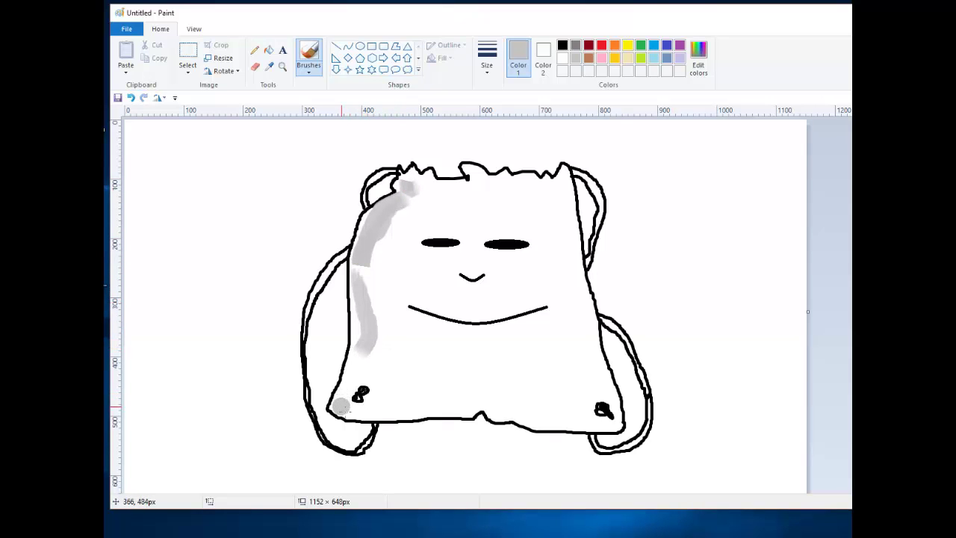
key("ctrl+z")
mouse_move(363, 385)
left_mouse_down()
mouse_move(366, 373)
mouse_move(343, 405)
mouse_move(414, 409)
left_mouse_up()
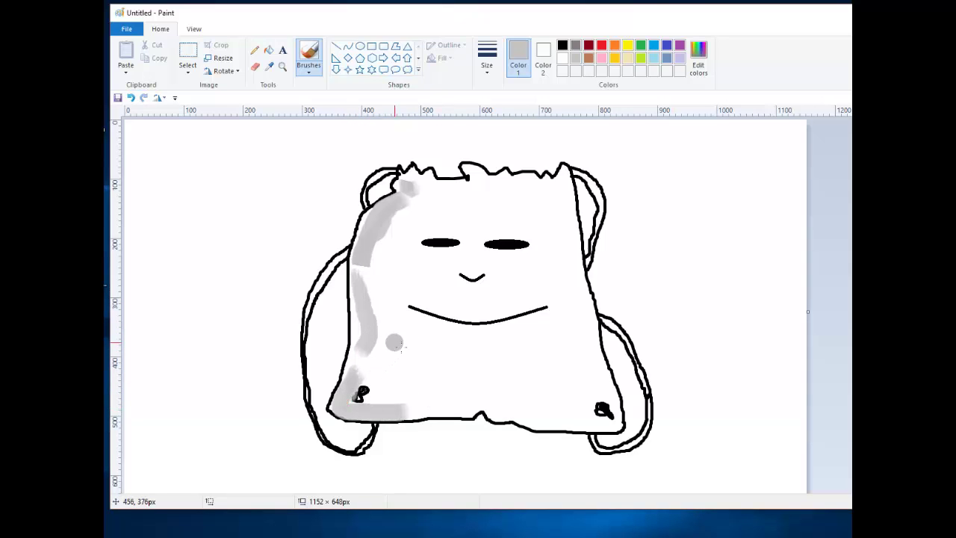
left_click_drag(353, 377, 366, 303)
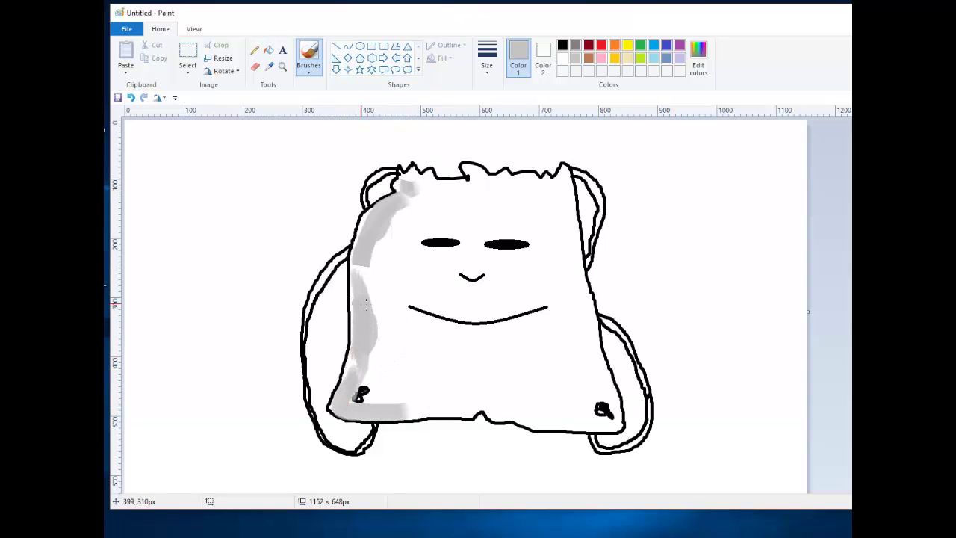
left_click(363, 271)
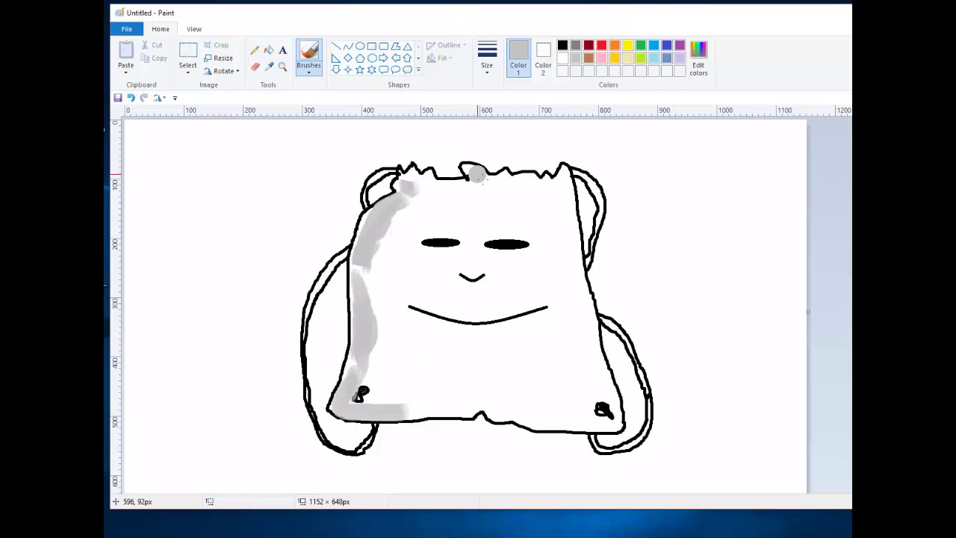
Step: Shade the bag's top, right side and lower edge with light gray strokes, reducing the brush to the second-thinnest size
left_click_drag(476, 174, 526, 218)
left_click(485, 63)
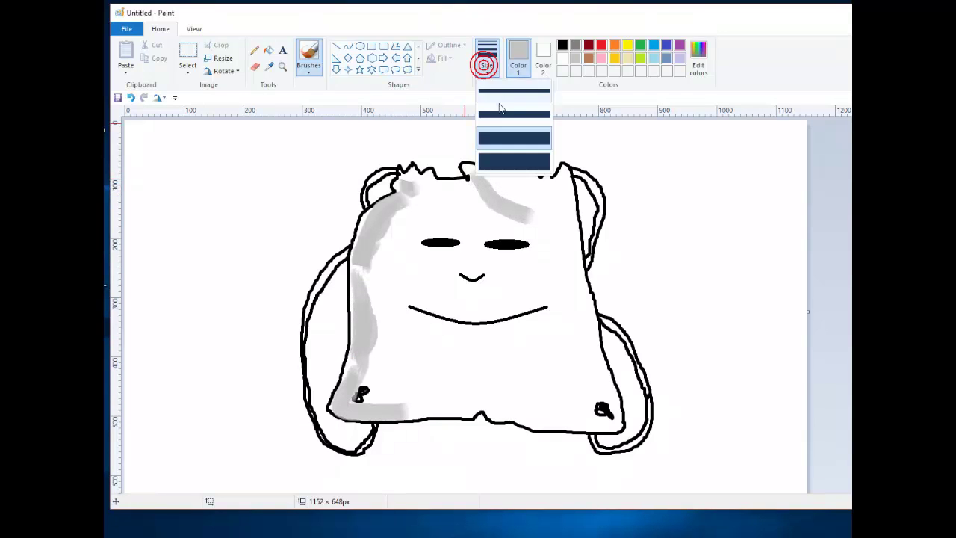
left_click(500, 109)
left_click_drag(472, 168, 536, 200)
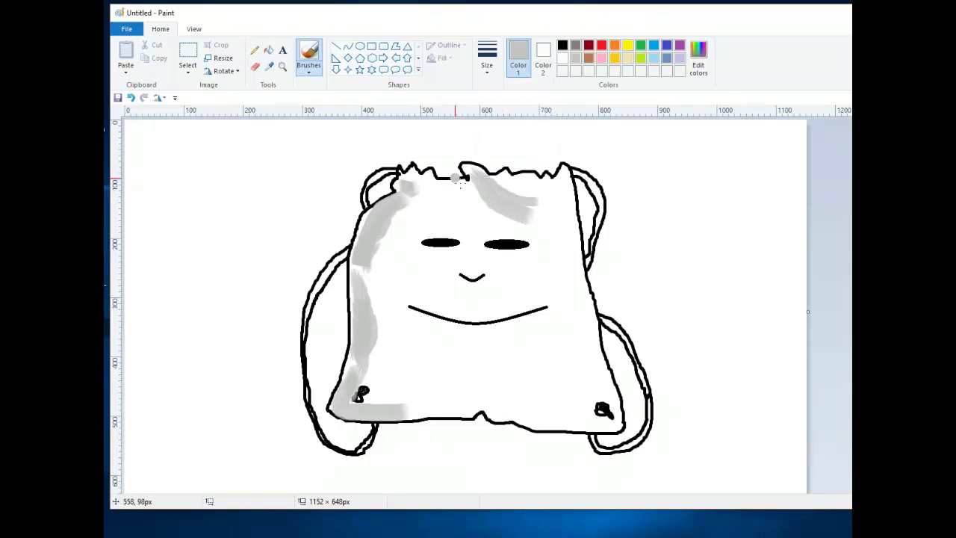
mouse_move(414, 175)
left_mouse_down()
mouse_move(431, 207)
mouse_move(448, 210)
mouse_move(443, 202)
left_mouse_up()
mouse_move(527, 188)
left_mouse_down()
mouse_move(570, 258)
mouse_move(554, 207)
mouse_move(563, 223)
mouse_move(579, 275)
mouse_move(564, 259)
mouse_move(565, 192)
mouse_move(570, 212)
mouse_move(572, 227)
mouse_move(546, 251)
mouse_move(577, 319)
mouse_move(569, 353)
mouse_move(594, 344)
mouse_move(575, 397)
mouse_move(594, 323)
mouse_move(580, 412)
mouse_move(545, 416)
mouse_move(532, 380)
left_mouse_up()
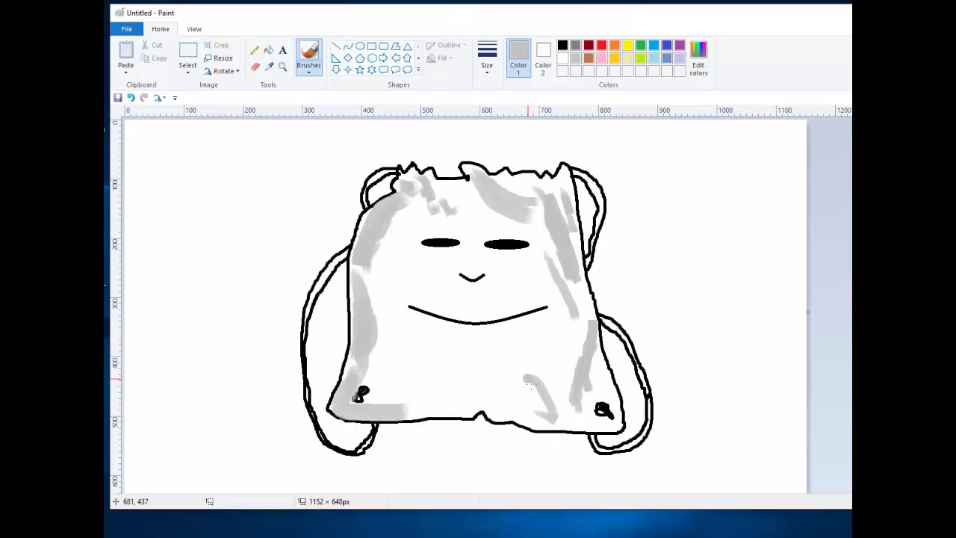
key("ctrl+z")
mouse_move(409, 378)
left_mouse_down()
mouse_move(466, 408)
mouse_move(421, 390)
mouse_move(440, 402)
left_mouse_up()
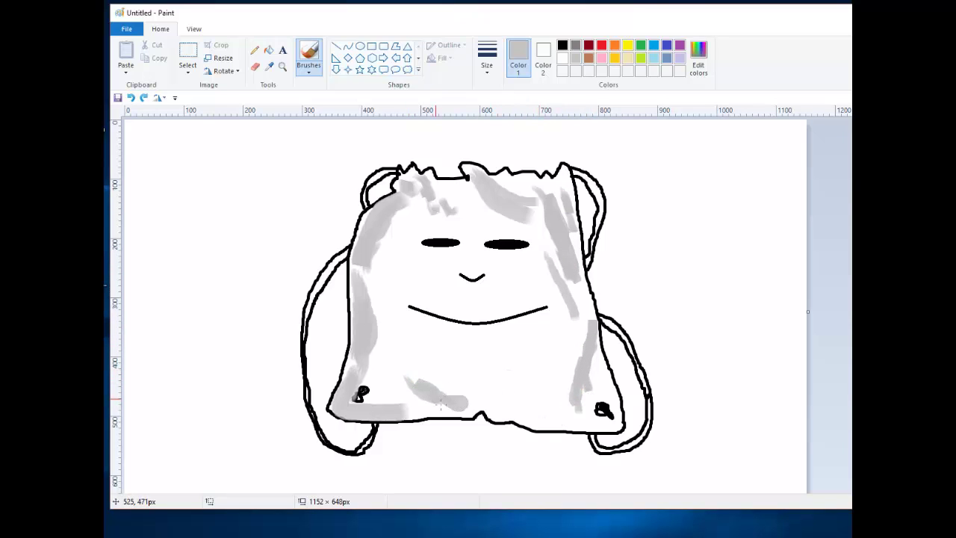
Step: Try filling the shaded bag's body with yellow and with light gray
left_click(268, 50)
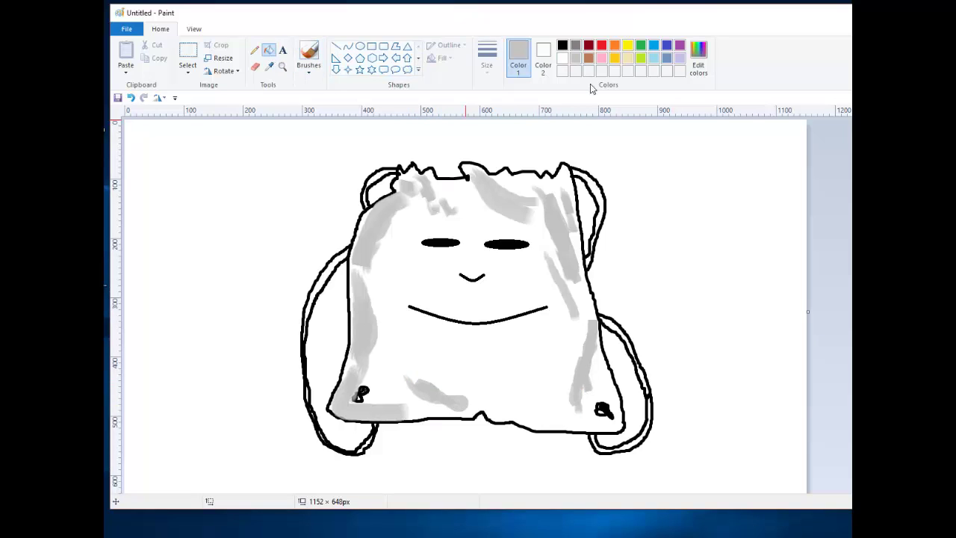
left_click(628, 44)
left_click(463, 304)
key("ctrl+z")
left_click(574, 58)
left_click(426, 281)
key("ctrl+z")
left_click(557, 343)
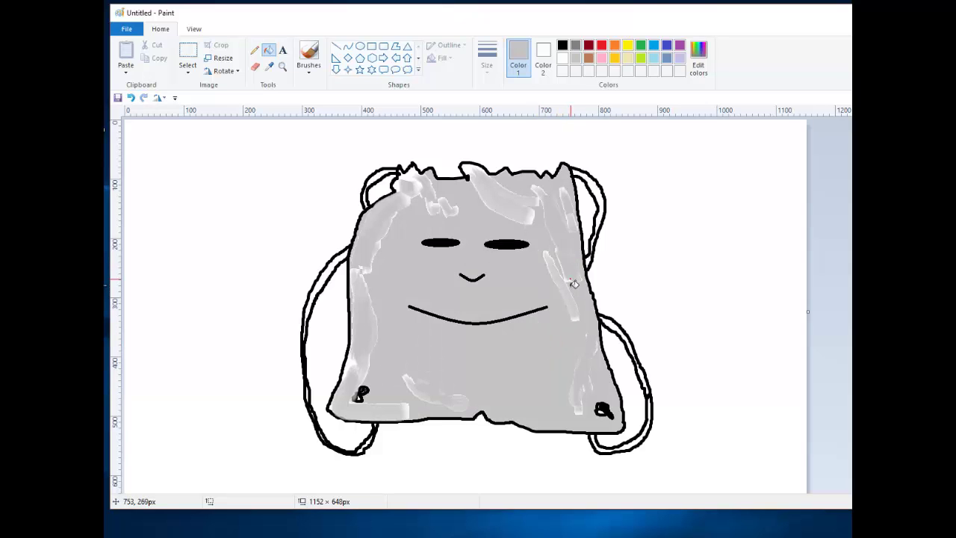
left_click(553, 355)
key("ctrl+z")
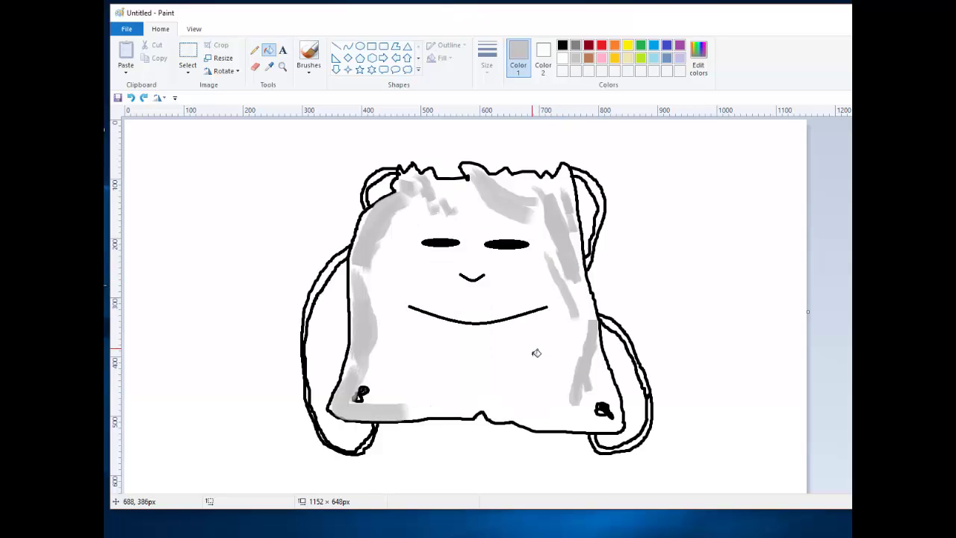
Step: Undo all the gray shading strokes on the bag and the black fill in the lower-left knot
key("ctrl+z")
key("ctrl+z")
key("ctrl+z")
key("ctrl+z")
key("ctrl+z")
key("ctrl+z")
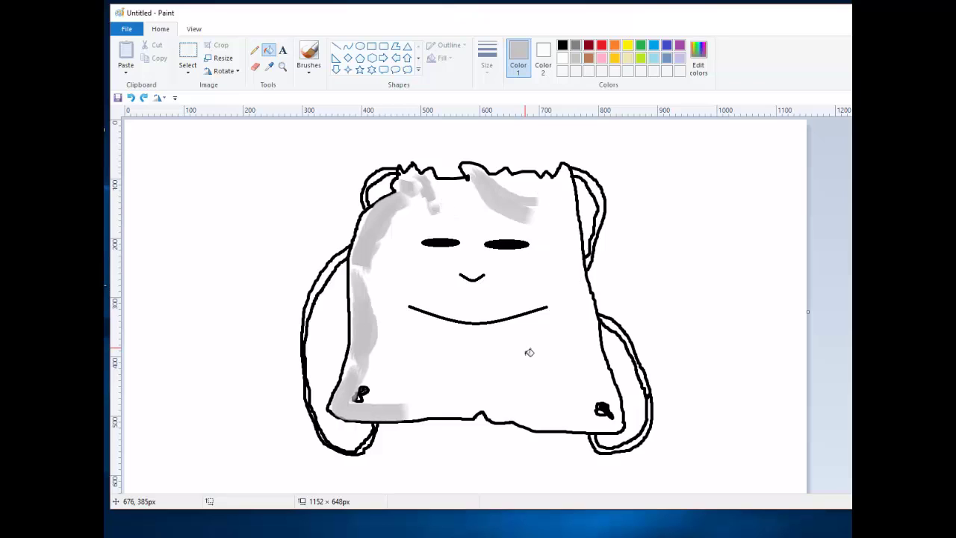
key("ctrl+z")
key("ctrl+z")
key("ctrl+z")
key("ctrl+z")
key("ctrl+z")
key("ctrl+z")
key("ctrl+z")
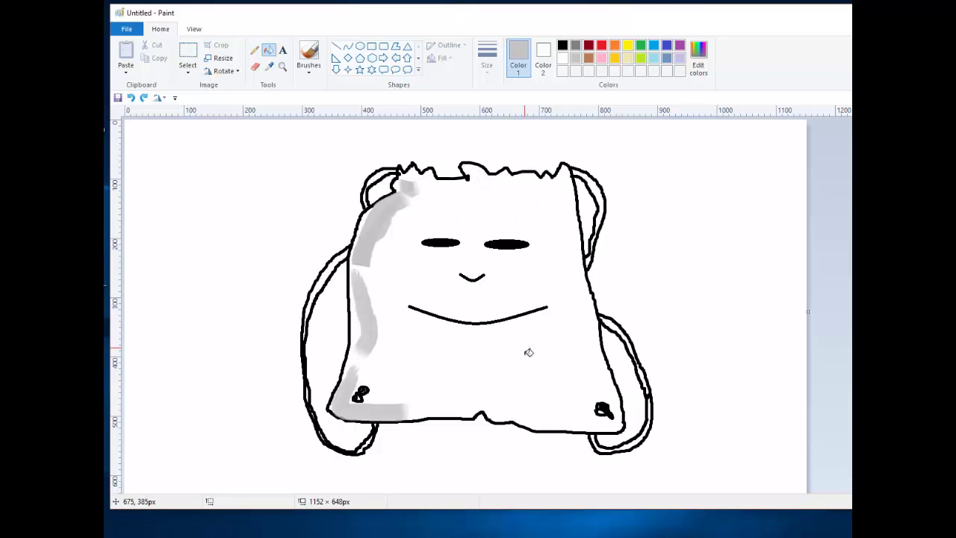
key("ctrl+z")
Step: Fill the bag's whole body with light gray and replace that fill with yellow
left_click(490, 359)
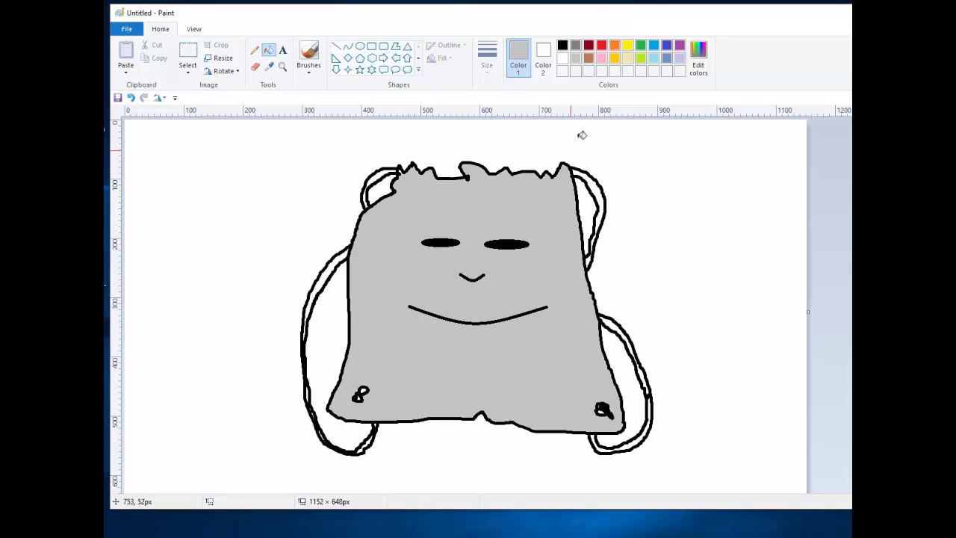
left_click(628, 45)
left_click(541, 360)
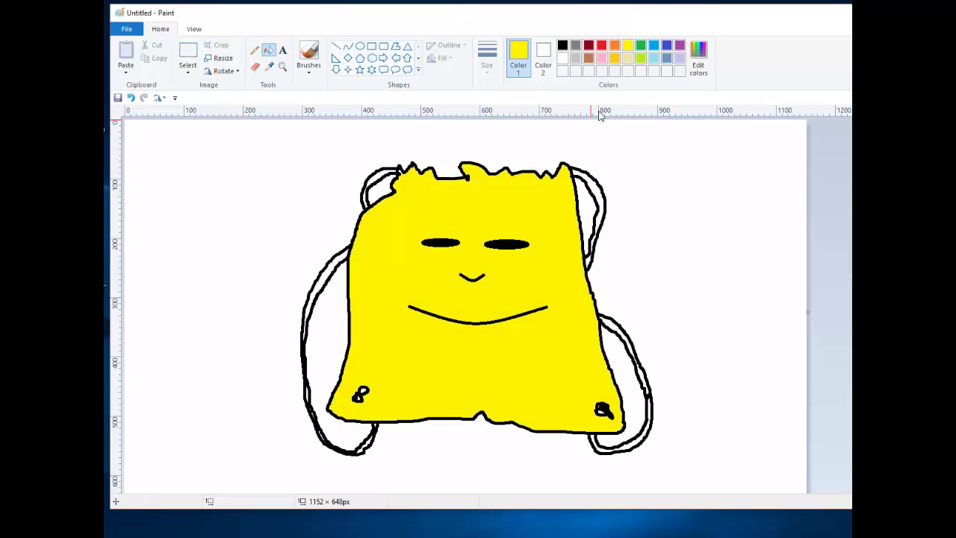
Step: Try adding the text "Bag" in red below the bag's smile
left_click(282, 50)
left_click(448, 340)
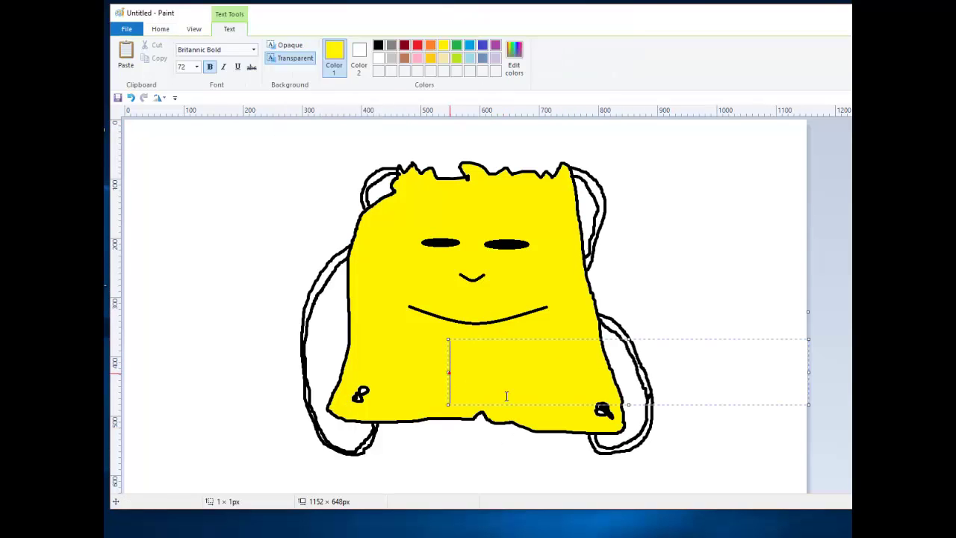
type("Bag")
key("ctrl+a")
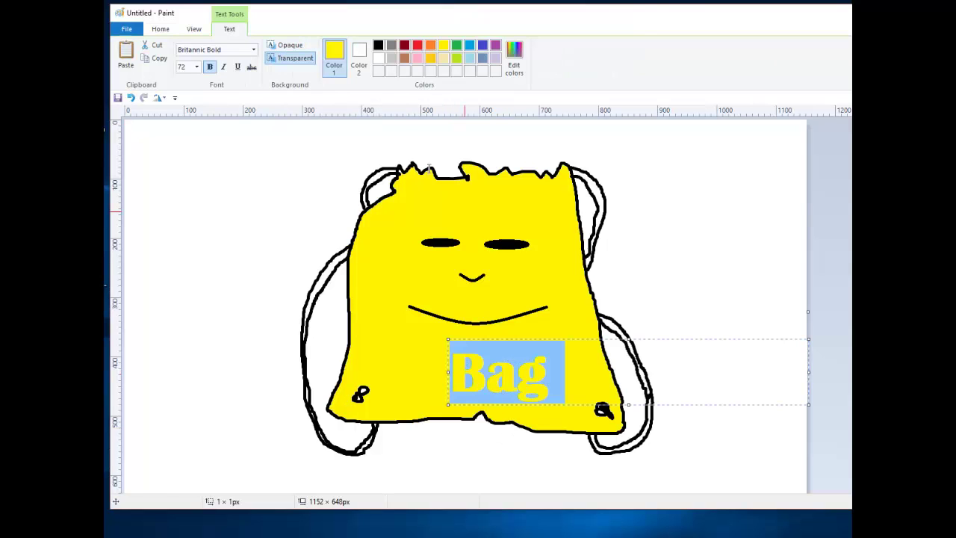
left_click(416, 45)
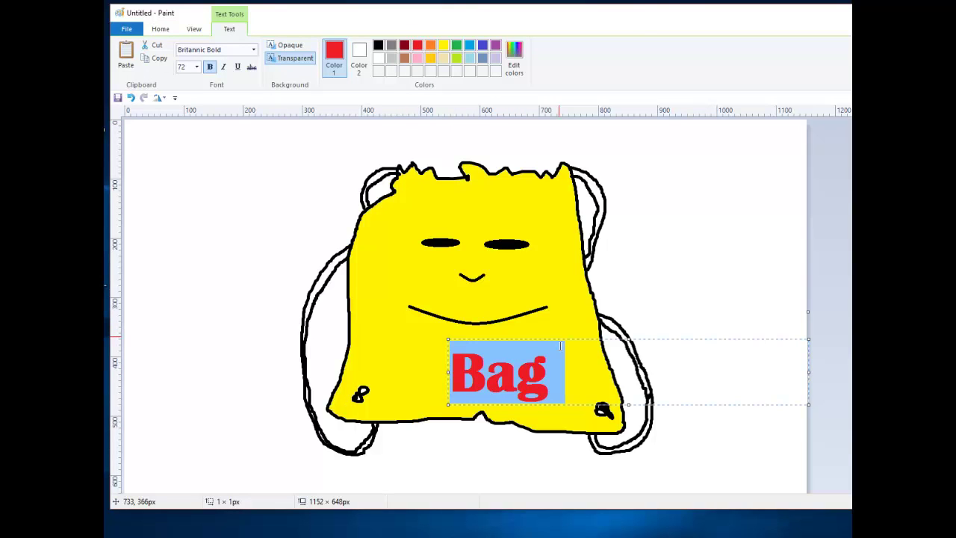
left_click_drag(561, 345, 529, 331)
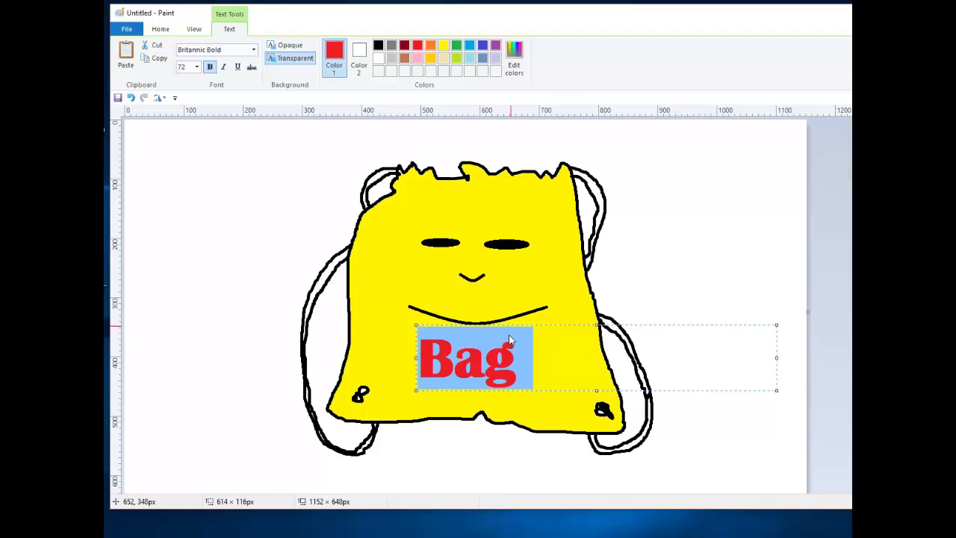
scroll(511, 340, "down", 1)
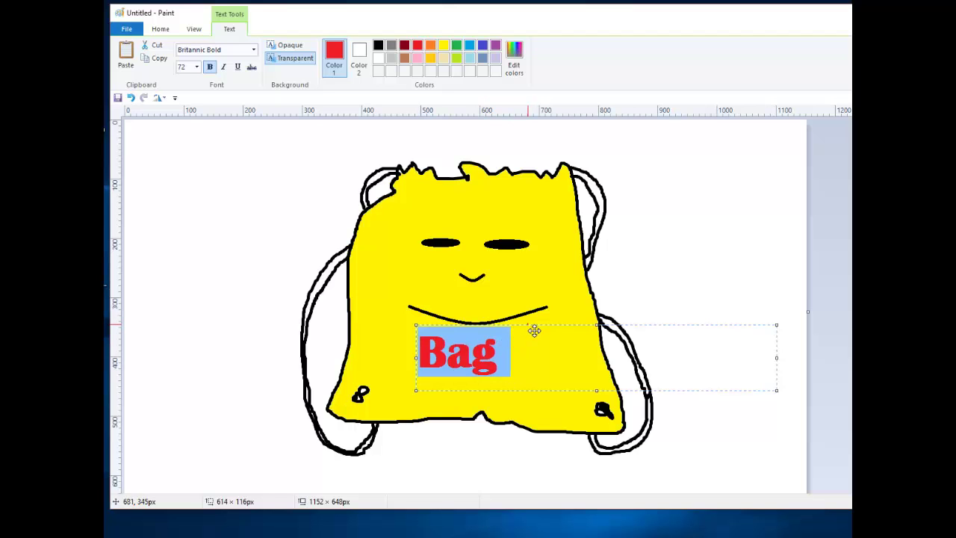
Step: Try moving the red text to the canvas's upper-left corner and replacing its wording with "How To"
left_click_drag(534, 331, 258, 147)
left_click(228, 164)
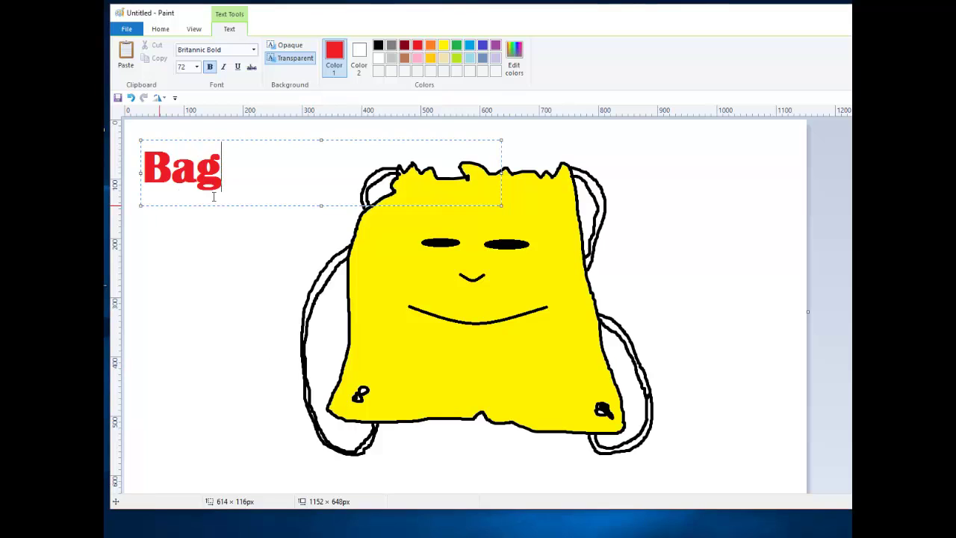
key("ctrl+a")
type("How To")
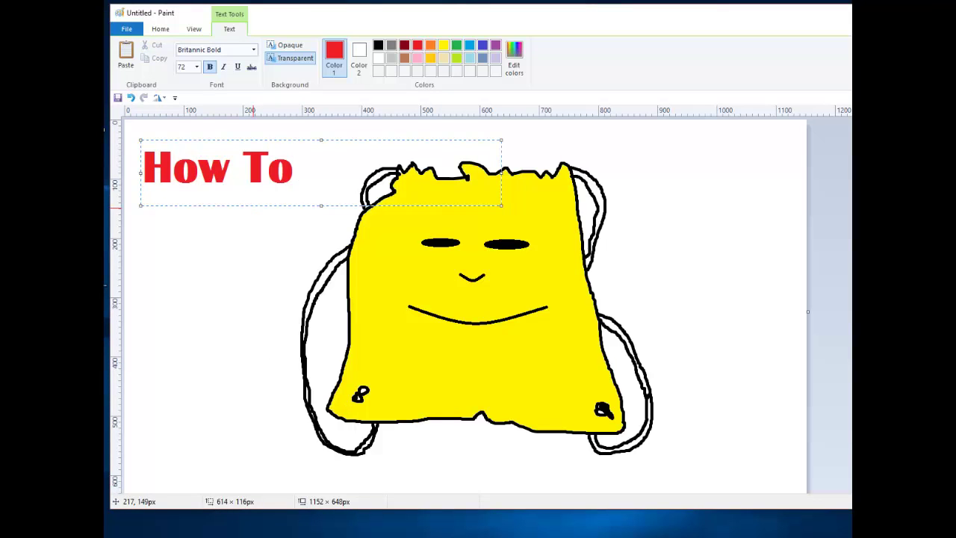
Step: Extend the text box downward and add the lines "Draw a", "drawstring" and "bag" under "How To"
left_click_drag(323, 206, 323, 407)
key("Return")
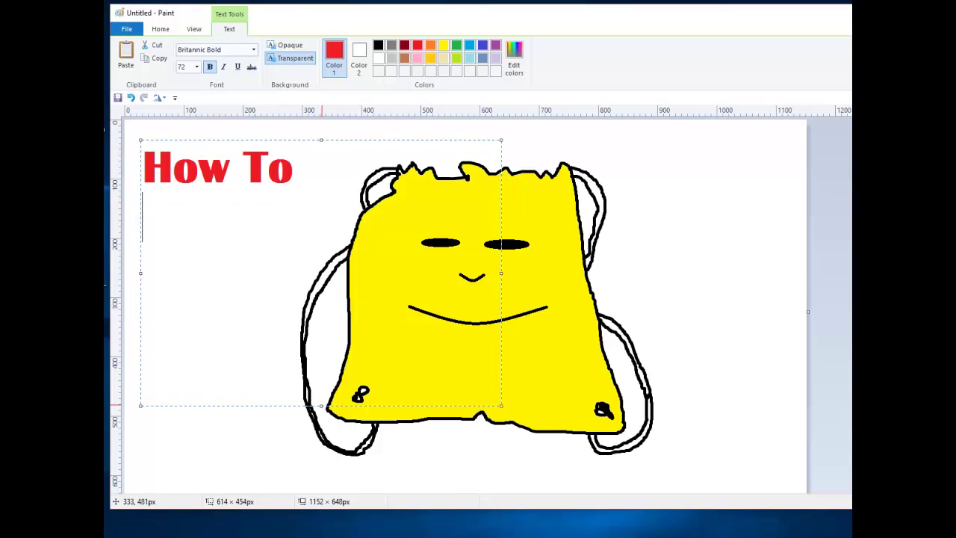
type("Draw a")
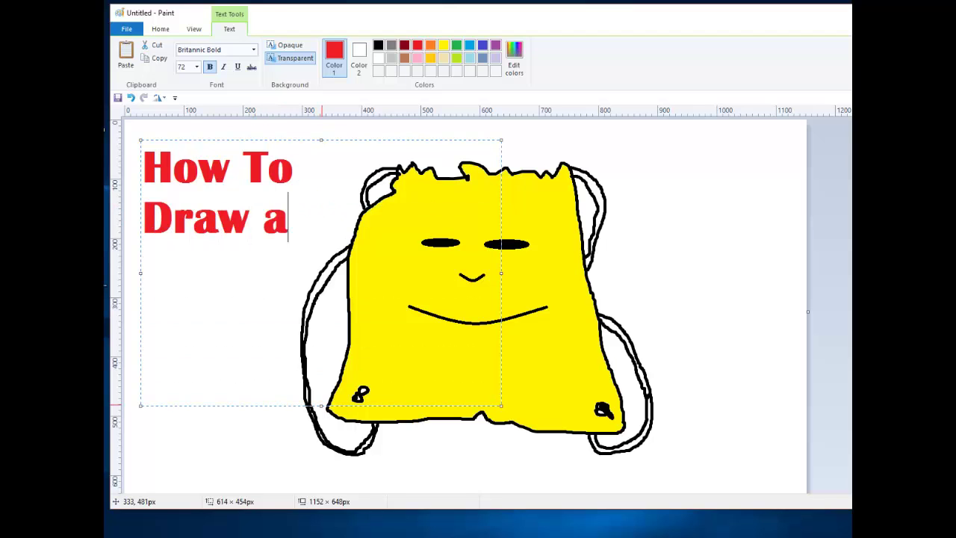
key("Return")
type("drawstring bag")
left_click(369, 269)
key("Return")
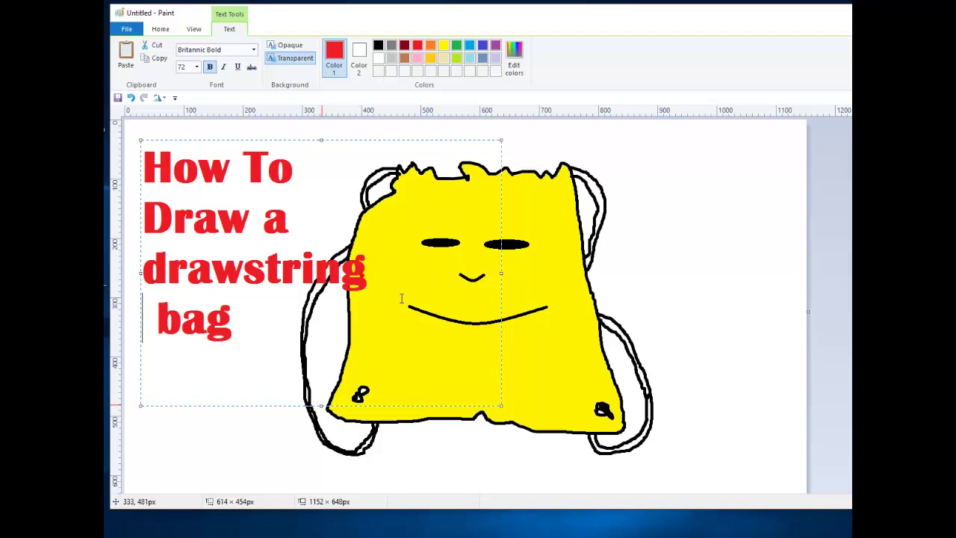
key("Right")
key("BackSpace")
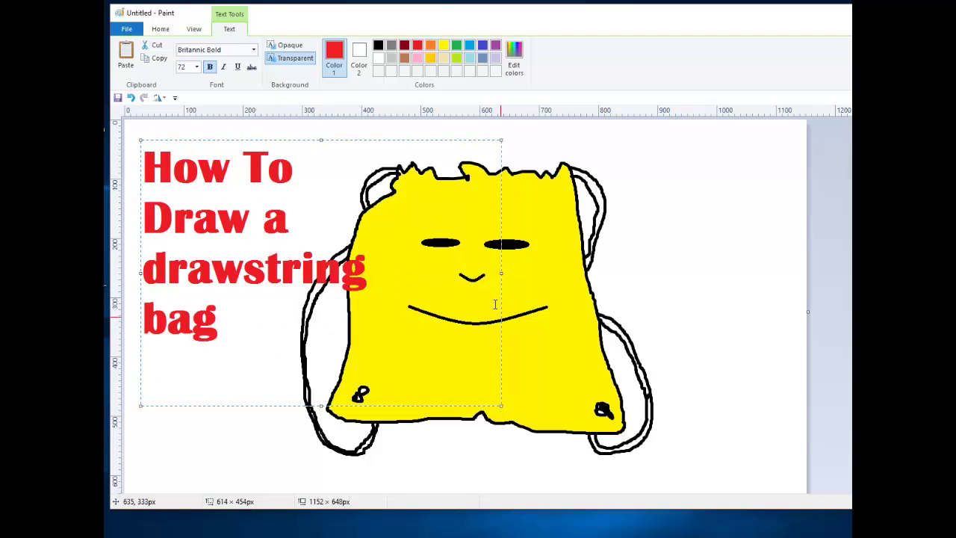
Step: Set the whole title's font size to 60, narrow its text box and move it slightly upward
key("ctrl+a")
left_click(197, 66)
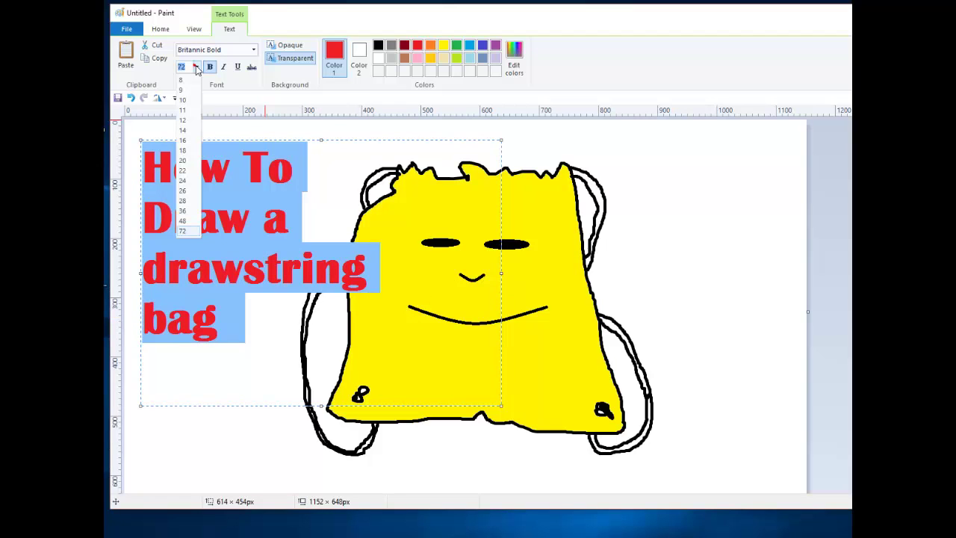
type("60")
key("Return")
left_click(200, 177)
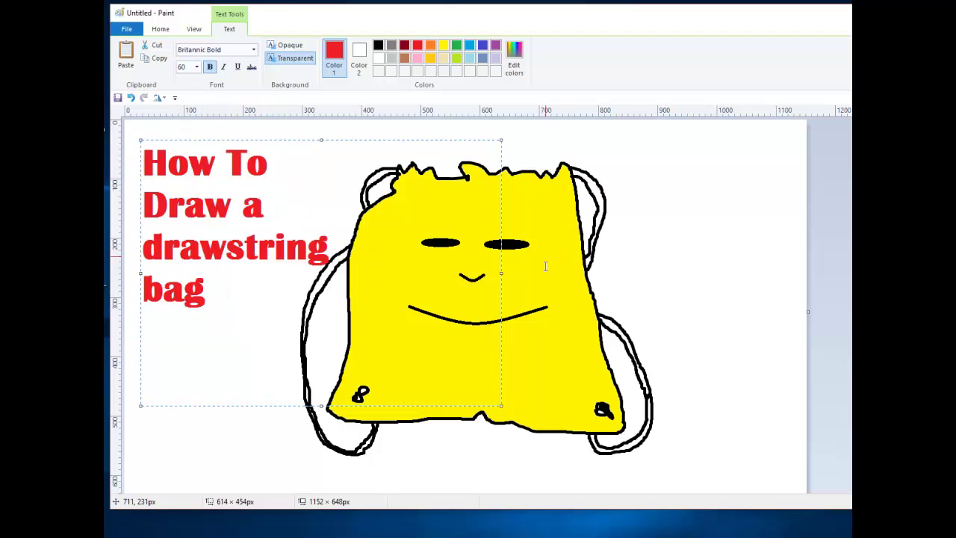
left_click_drag(502, 272, 376, 273)
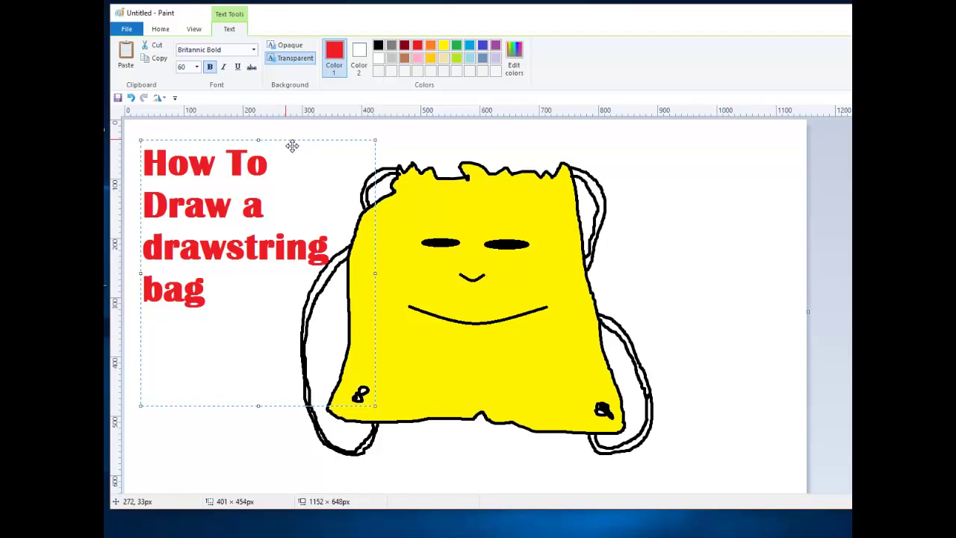
left_click_drag(292, 144, 289, 132)
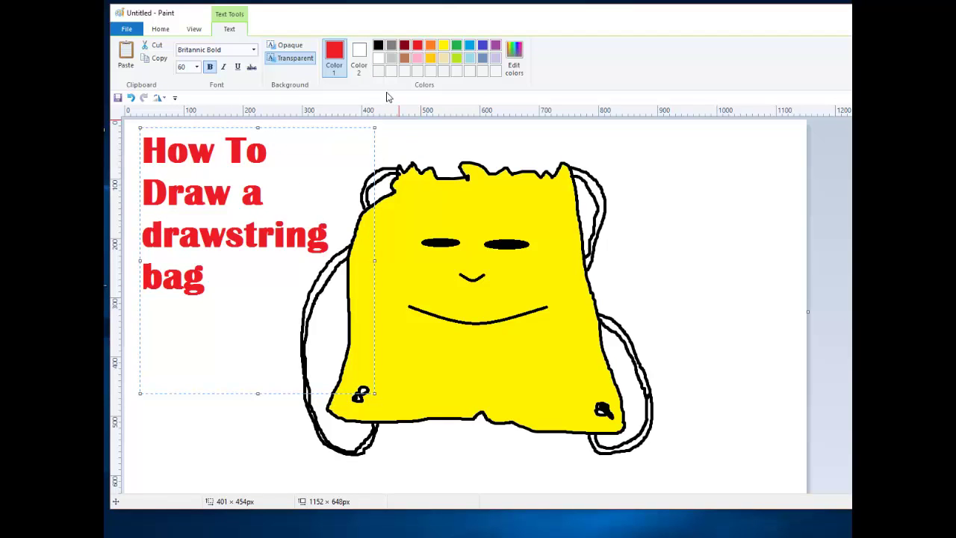
Step: Choose light blue as the foreground color and undo the placed red title
left_click(469, 60)
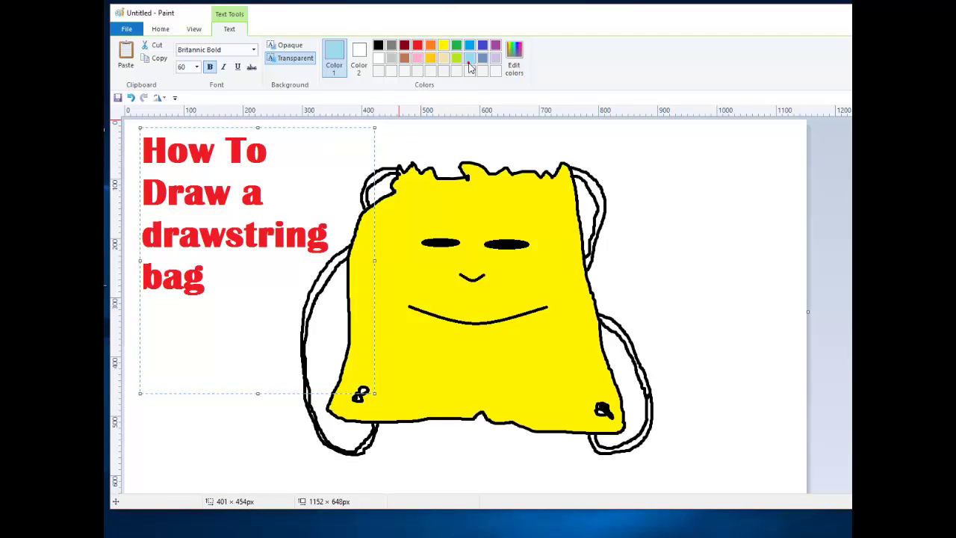
left_click(324, 441)
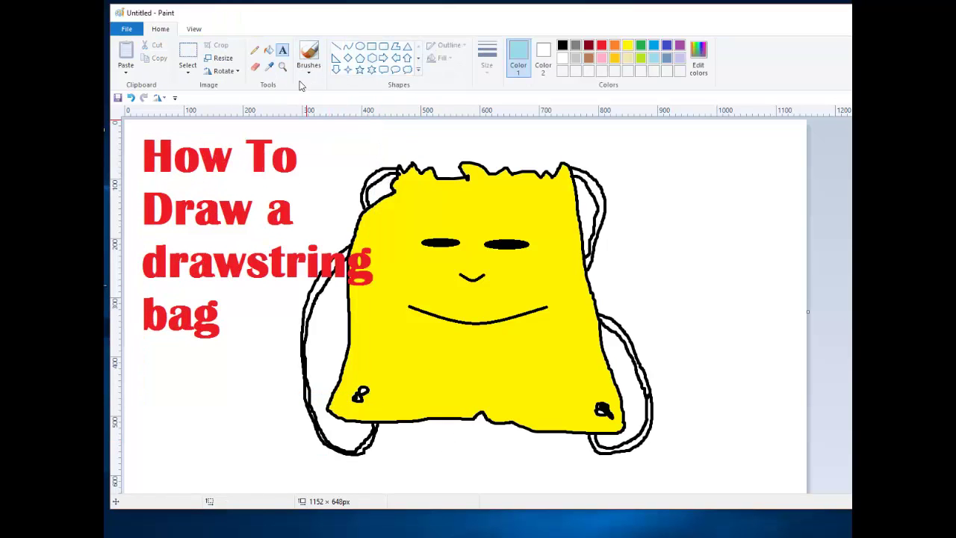
key("ctrl+z")
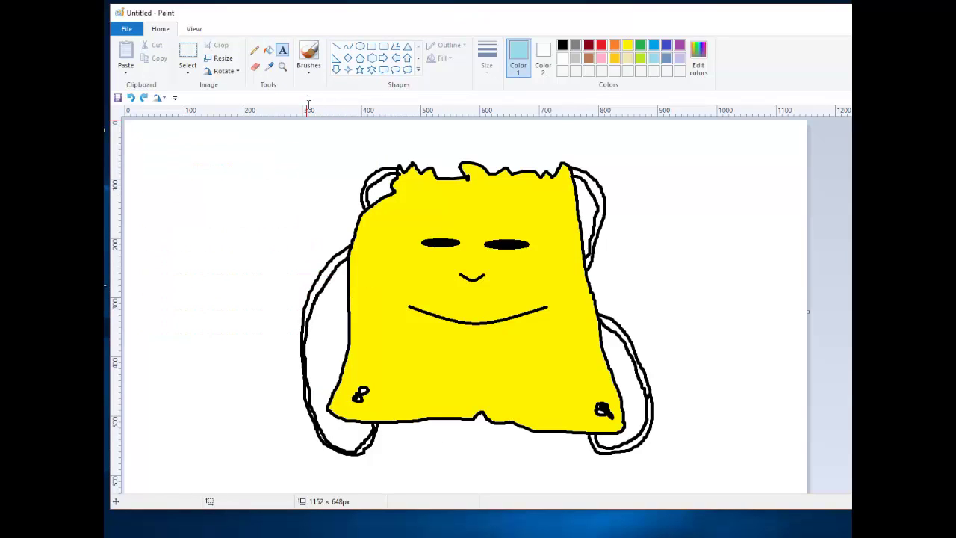
Step: Start a new light blue title near the canvas's upper-left corner at font size 50, reading "How To"
left_click(177, 171)
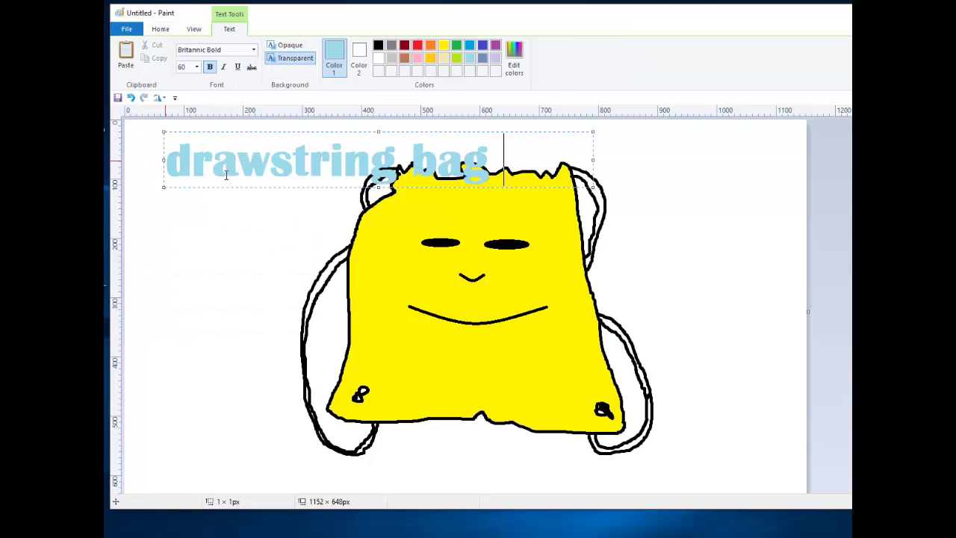
left_click(196, 67)
type("50")
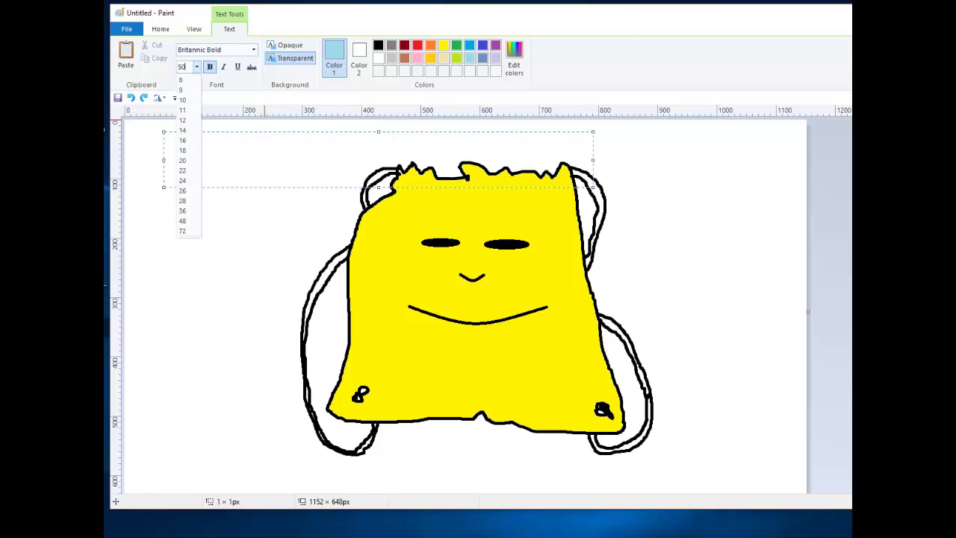
key("Return")
type("How To")
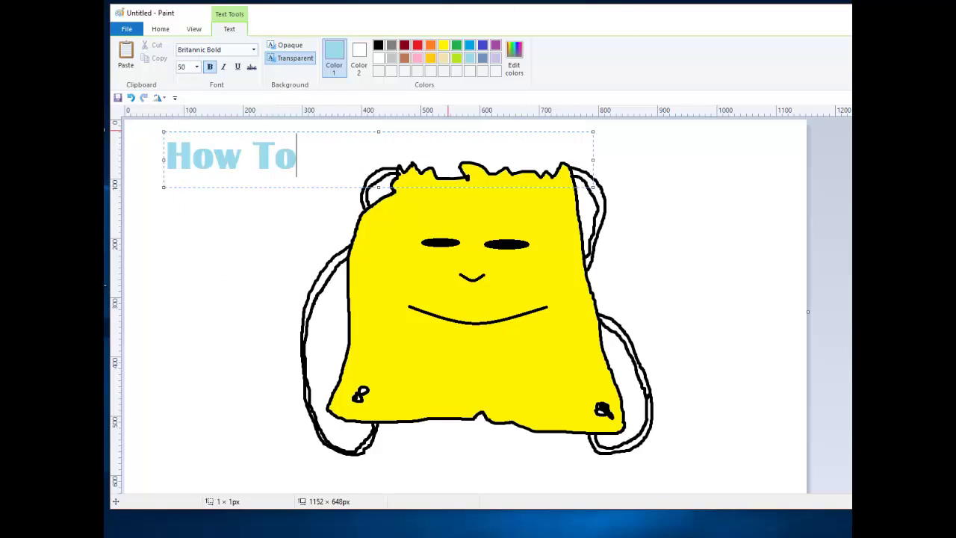
Step: Add the title lines "Draw", "drawstring" and "bag", then place the text in the canvas's upper-left corner
key("Return")
type("Draw")
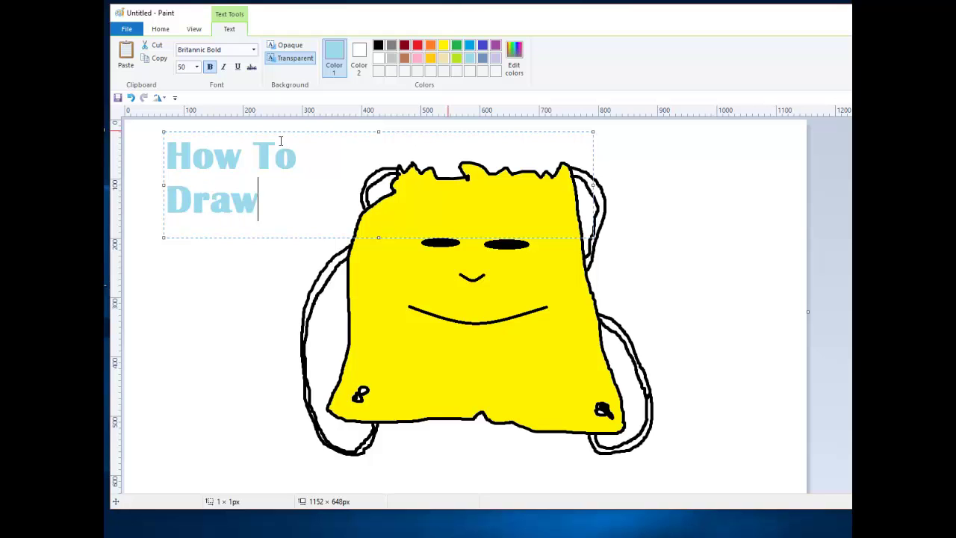
key("Return")
type("drawstring bag")
left_click(366, 243)
key("Return")
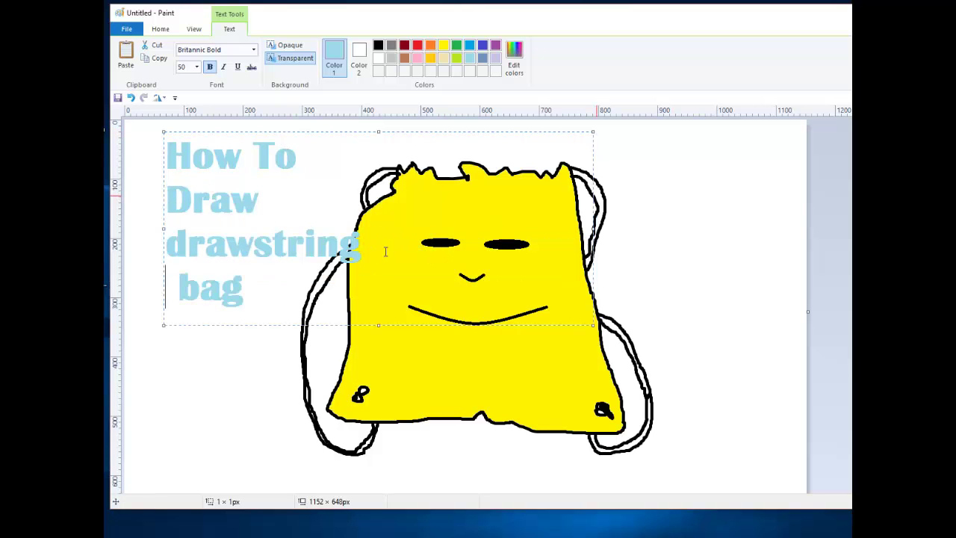
key("BackSpace")
left_click_drag(326, 137, 297, 127)
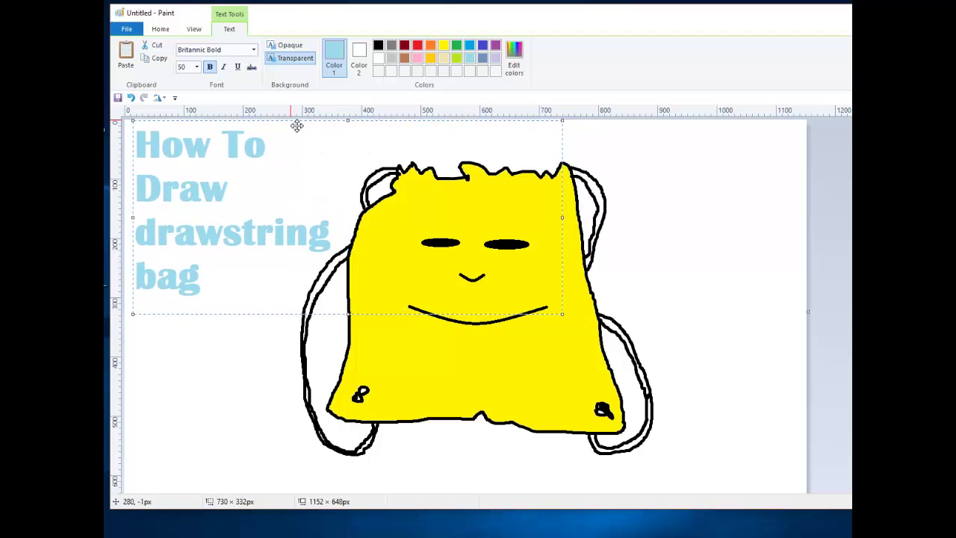
left_click(239, 352)
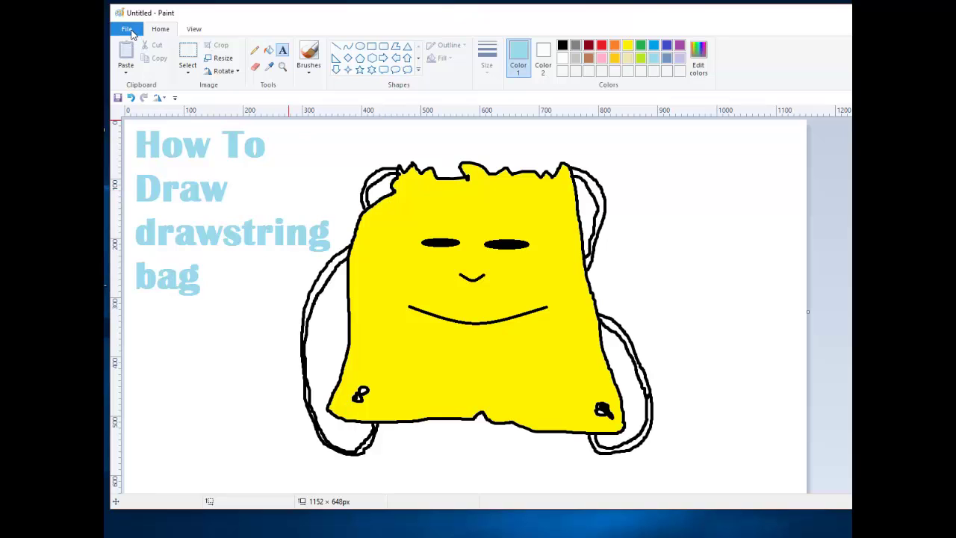
Step: Save the drawing as a JPEG file named "How To Draw a drawstring bag"
left_click(127, 30)
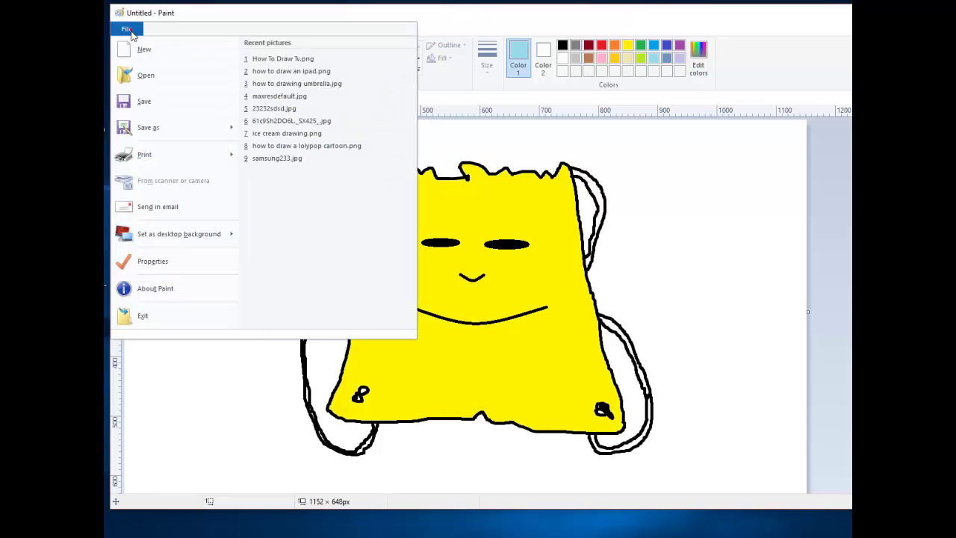
left_click(171, 133)
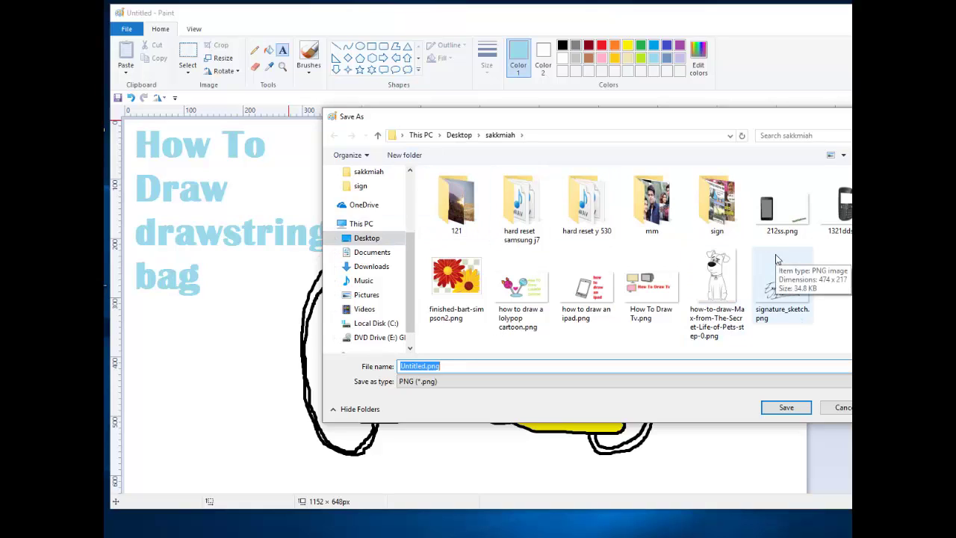
type("How To Draw ")
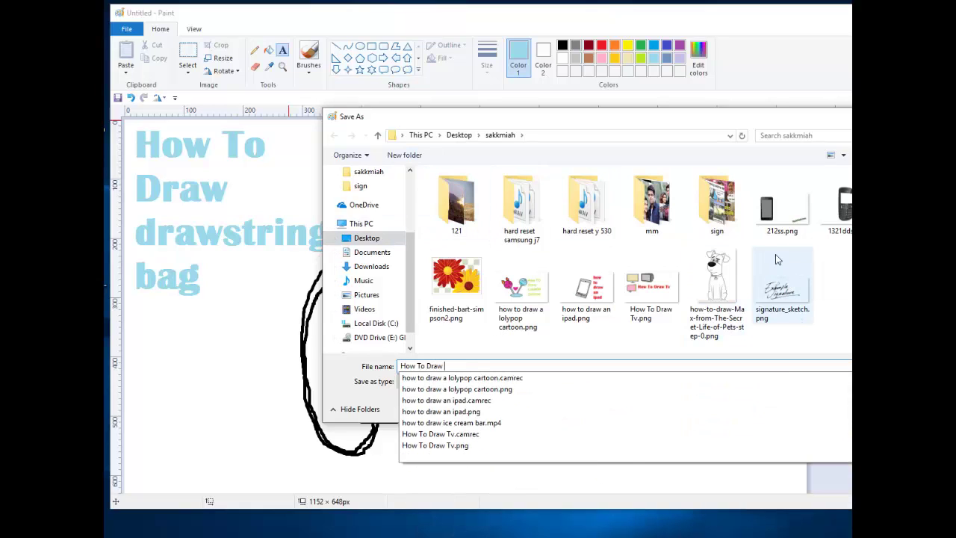
type("a Draw")
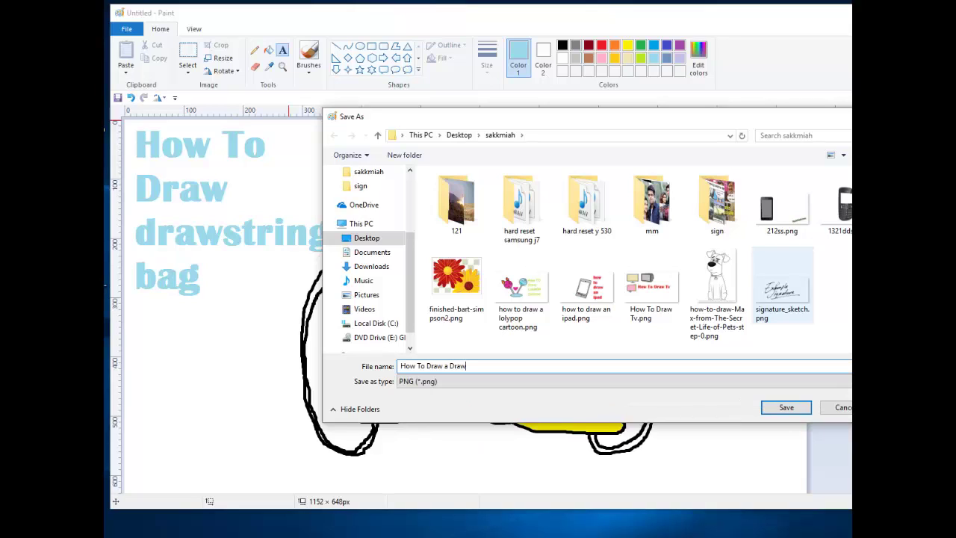
key("BackSpace")
type("drawstring bag")
key("ctrl+a")
left_click(476, 381)
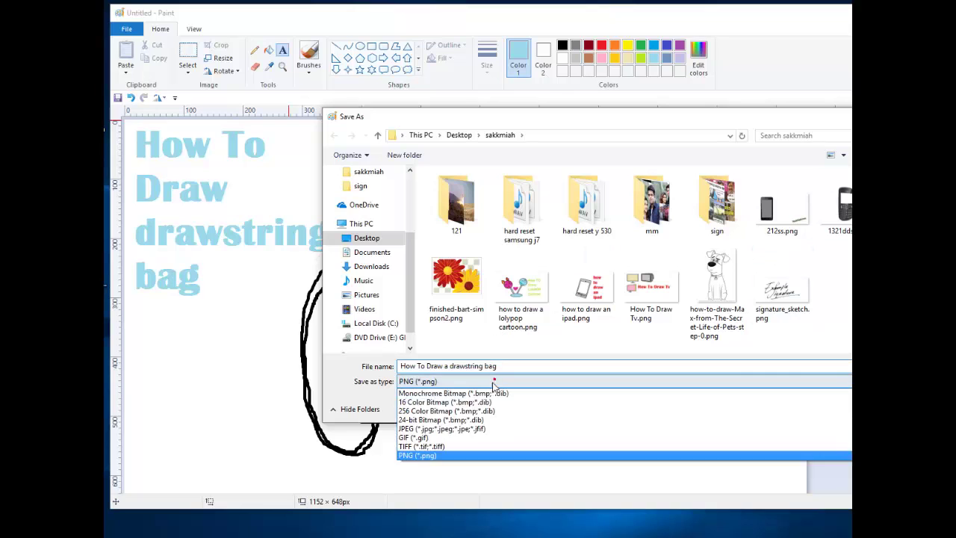
left_click(470, 429)
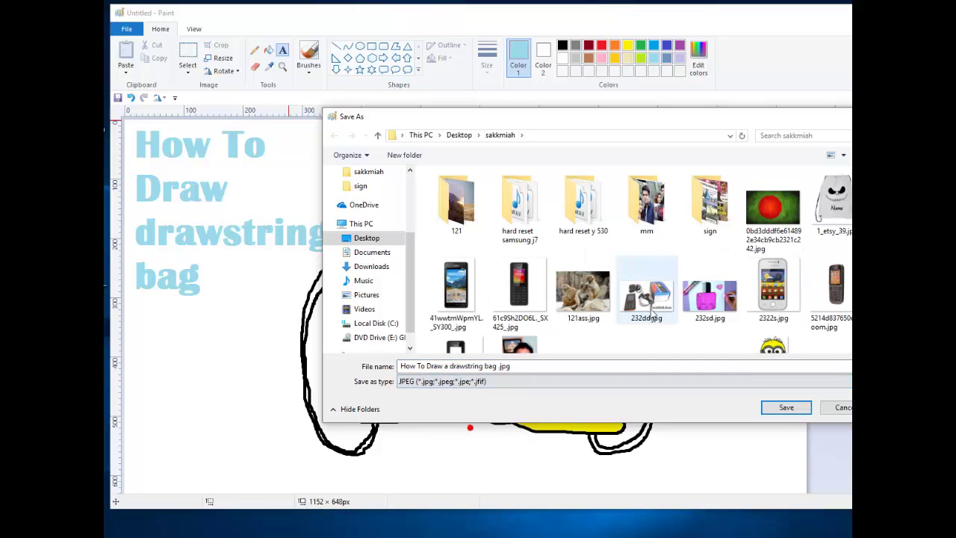
left_click(783, 408)
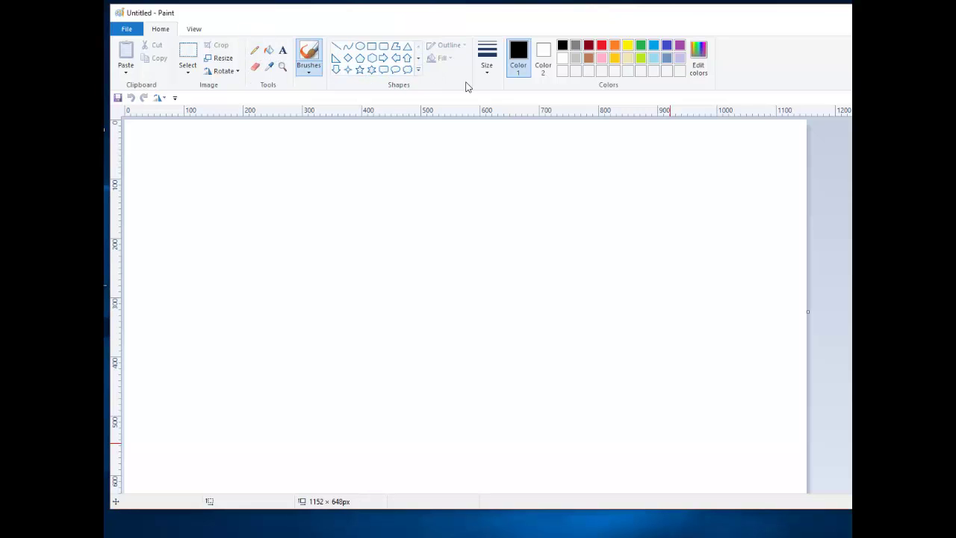
Step: Adjust the brush thickness and draw the bag's closed black outline with a ragged top edge on the blank canvas
left_click(485, 67)
left_click(511, 135)
left_click_drag(394, 182, 396, 193)
left_click_drag(394, 192, 356, 234)
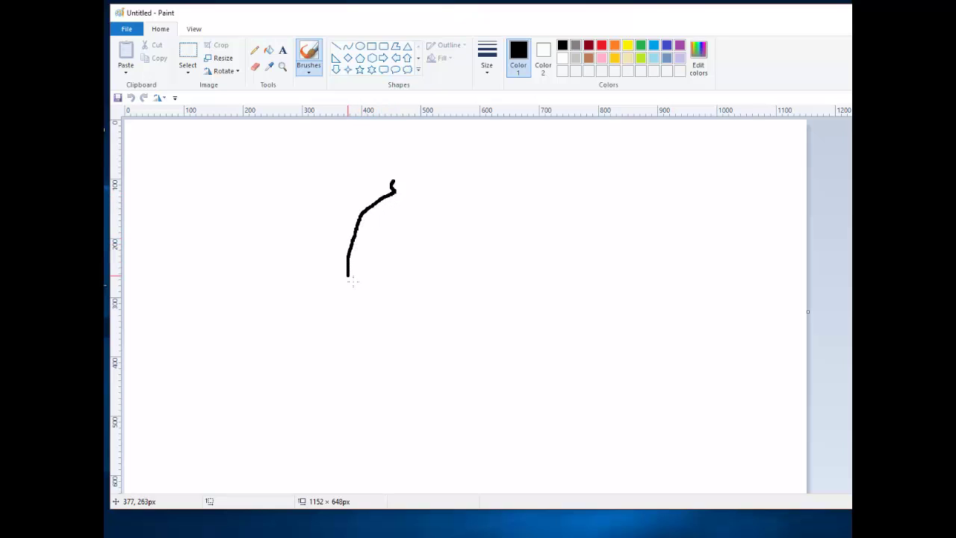
mouse_move(348, 276)
left_mouse_down()
mouse_move(345, 361)
mouse_move(327, 408)
mouse_move(337, 420)
mouse_move(414, 426)
mouse_move(486, 416)
mouse_move(543, 435)
mouse_move(627, 435)
mouse_move(565, 164)
mouse_move(541, 178)
mouse_move(393, 185)
left_mouse_up()
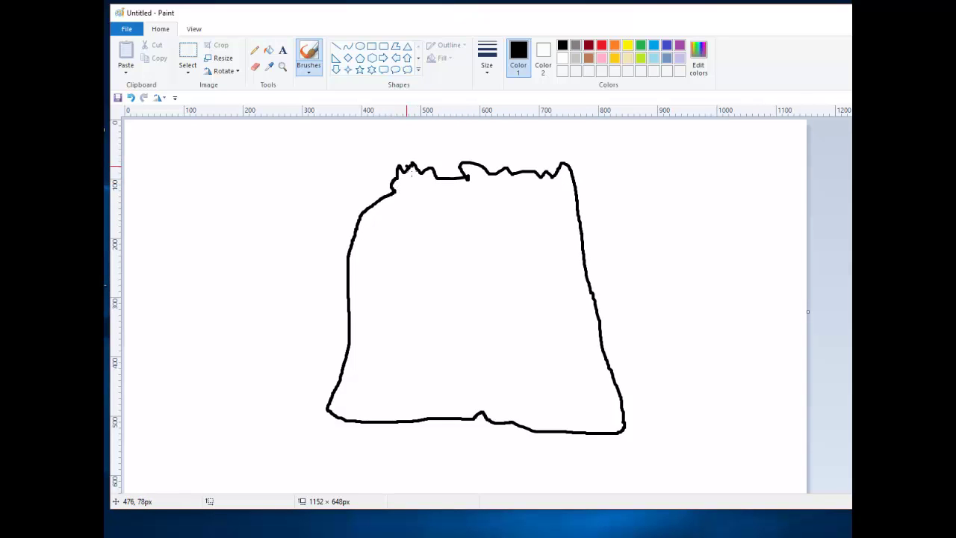
Step: Draw double-line black strap loops at the bag's upper-left and upper-right corners
mouse_move(392, 168)
left_mouse_down()
mouse_move(366, 181)
mouse_move(366, 206)
mouse_move(390, 177)
mouse_move(400, 178)
left_mouse_up()
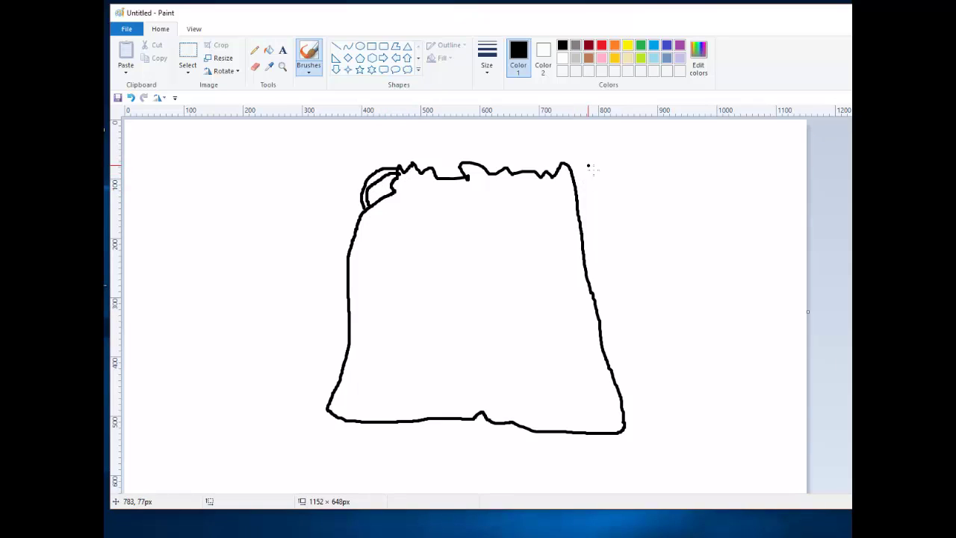
mouse_move(574, 165)
left_mouse_down()
mouse_move(608, 200)
mouse_move(586, 270)
left_mouse_up()
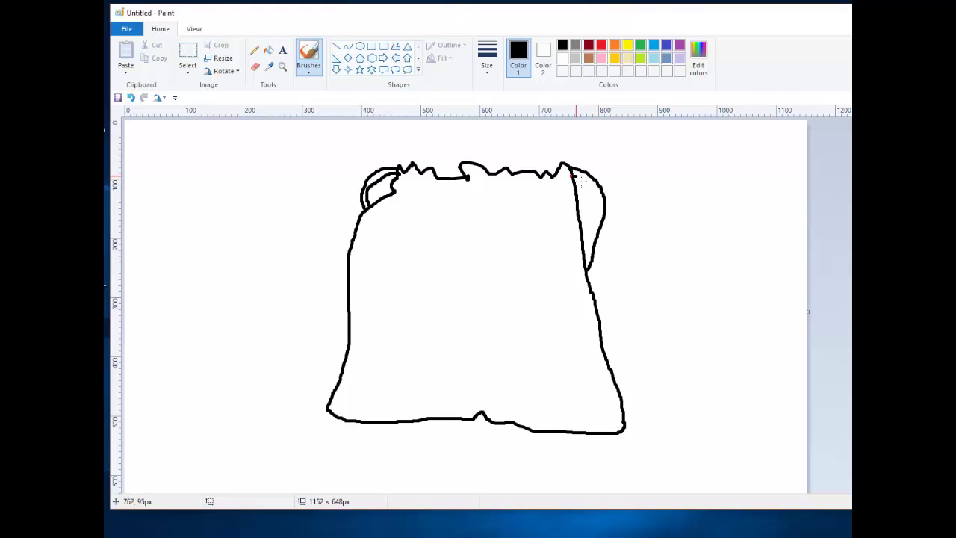
left_click_drag(576, 177, 588, 190)
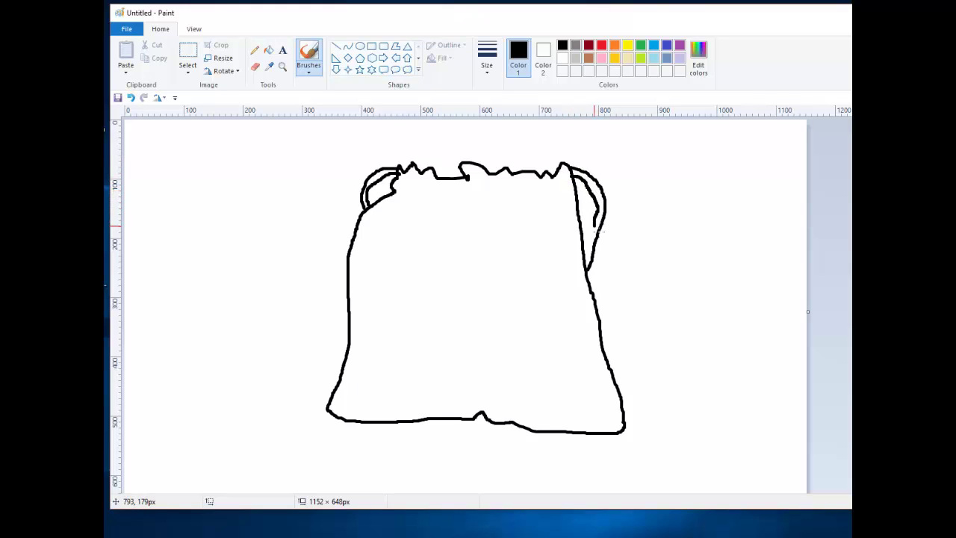
key("ctrl+z")
Step: Draw a long double-line strap along the bag's lower-left side and a small eyelet in that corner
mouse_move(351, 247)
left_mouse_down()
mouse_move(336, 255)
mouse_move(302, 321)
mouse_move(305, 393)
mouse_move(317, 431)
mouse_move(348, 453)
mouse_move(379, 431)
left_mouse_up()
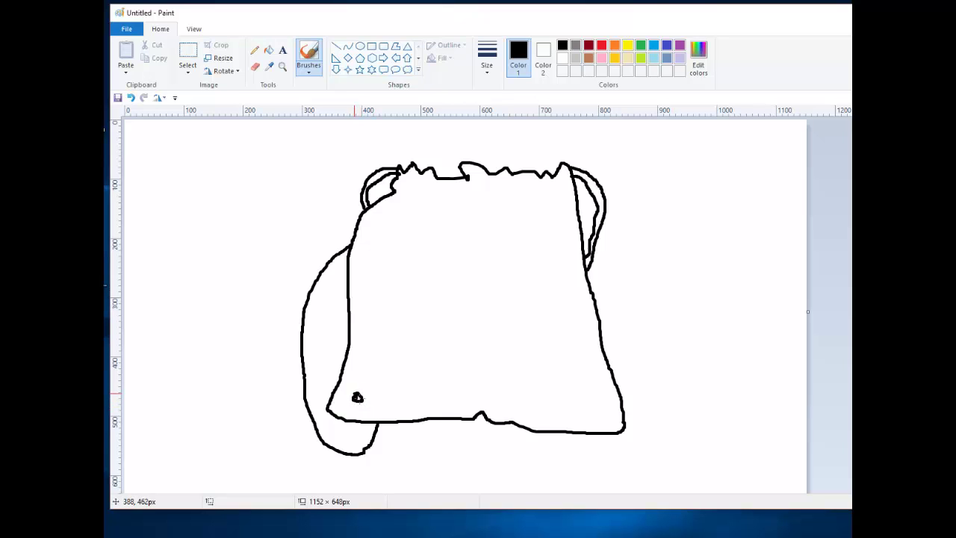
left_click_drag(358, 397, 357, 399)
left_click_drag(352, 260, 313, 312)
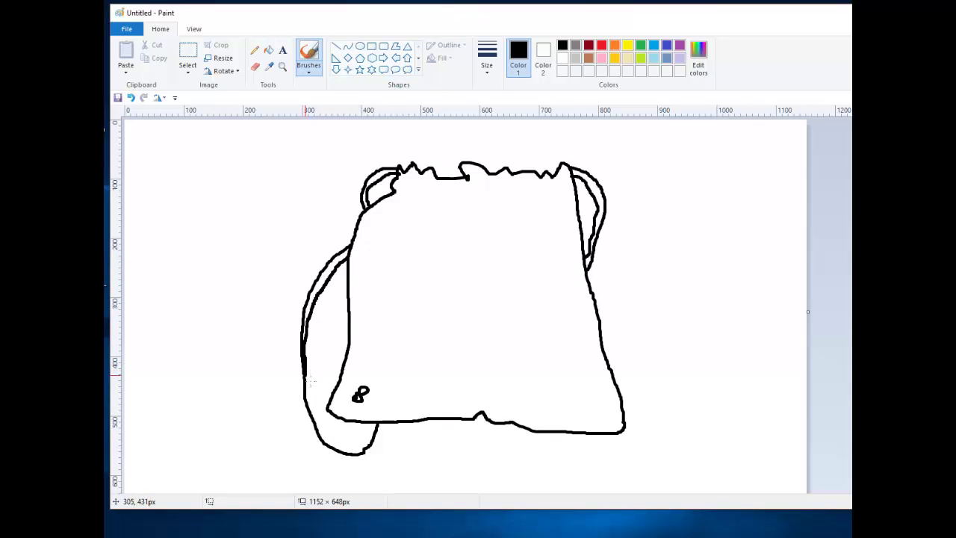
mouse_move(307, 380)
left_mouse_down()
mouse_move(318, 424)
mouse_move(348, 455)
left_mouse_up()
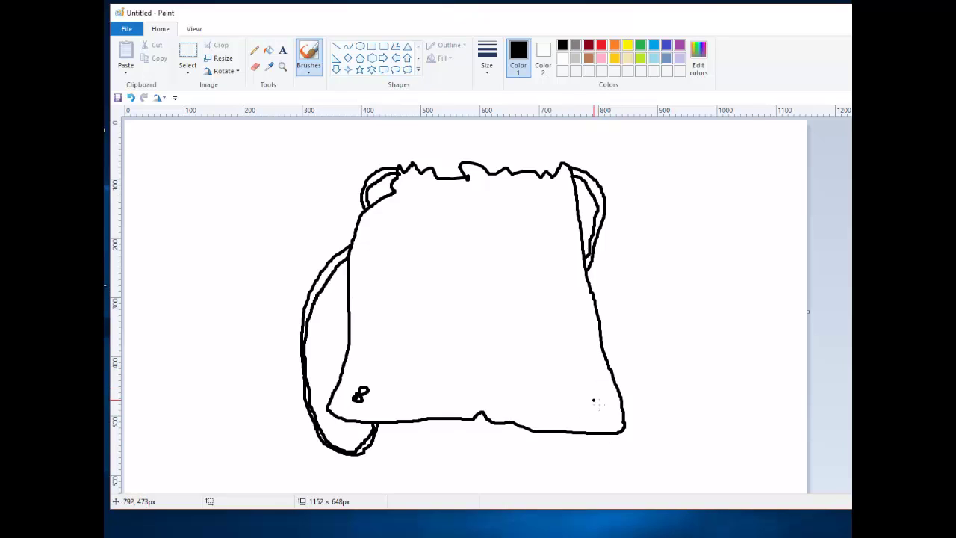
Step: Draw an eyelet in the bag's lower-right corner and a double-line strap around that side
mouse_move(598, 406)
left_mouse_down()
mouse_move(605, 418)
mouse_move(603, 408)
left_mouse_up()
mouse_move(599, 453)
left_mouse_down()
mouse_move(624, 453)
mouse_move(649, 426)
mouse_move(649, 384)
mouse_move(620, 328)
mouse_move(599, 314)
mouse_move(646, 387)
left_mouse_up()
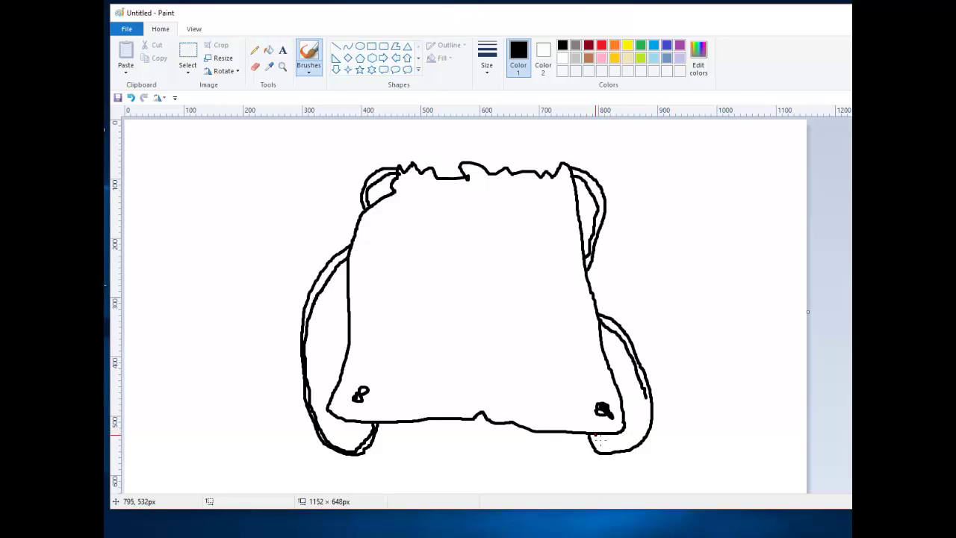
mouse_move(596, 434)
left_mouse_down()
mouse_move(607, 451)
mouse_move(632, 444)
mouse_move(648, 420)
left_mouse_up()
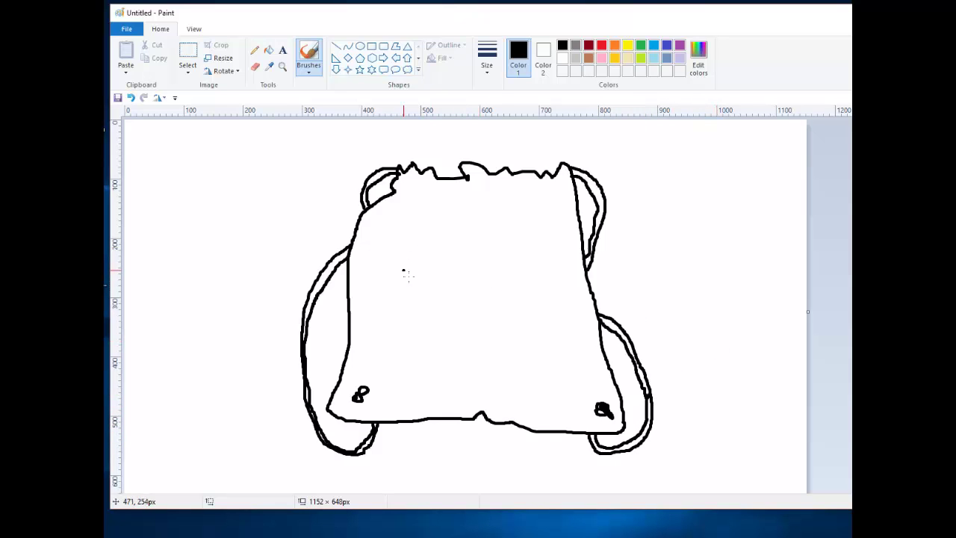
Step: Draw a curved smile about 232 px wide across the middle of the bag with the Curve tool
left_click(348, 46)
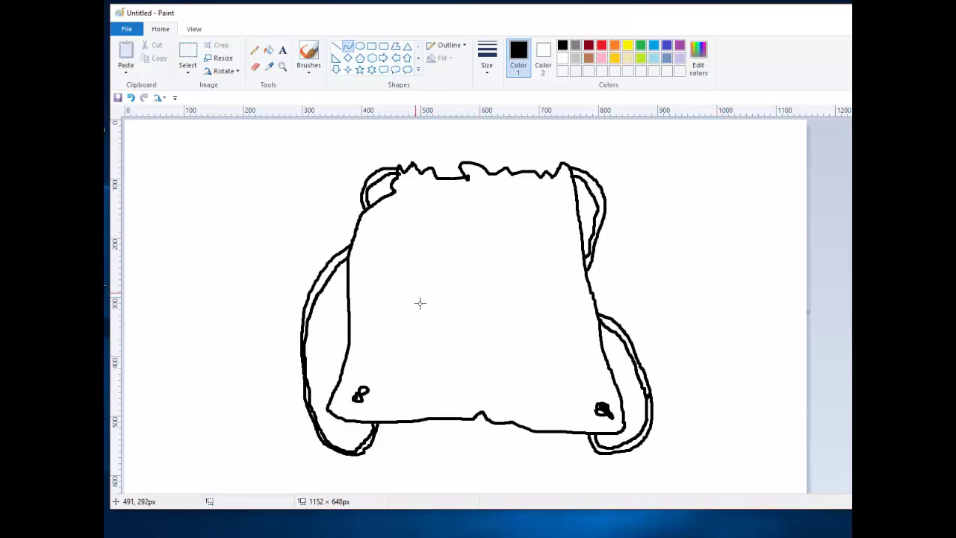
left_click_drag(416, 312, 552, 312)
left_click_drag(485, 311, 481, 337)
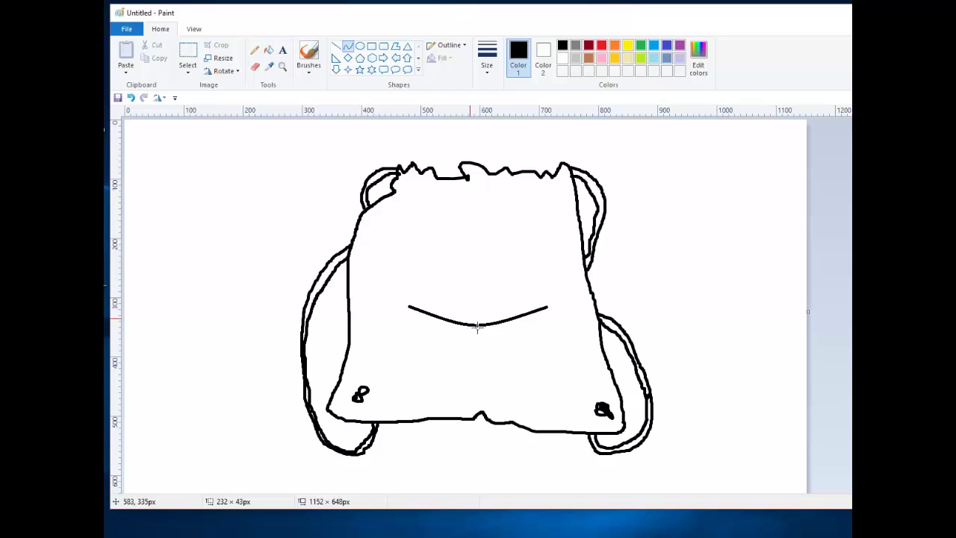
left_click(485, 331)
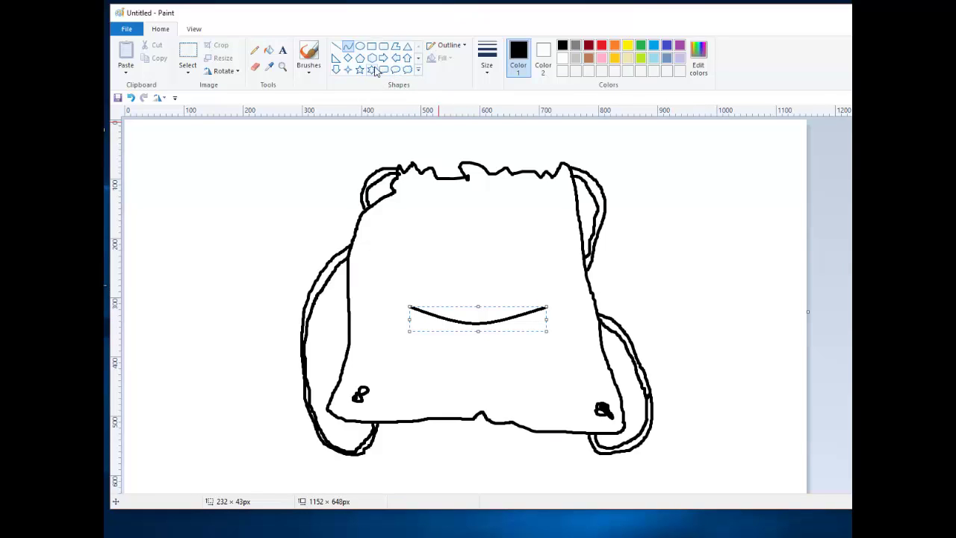
Step: Draw two narrow oval eyes side by side above the smile and fill both with black
left_click(360, 46)
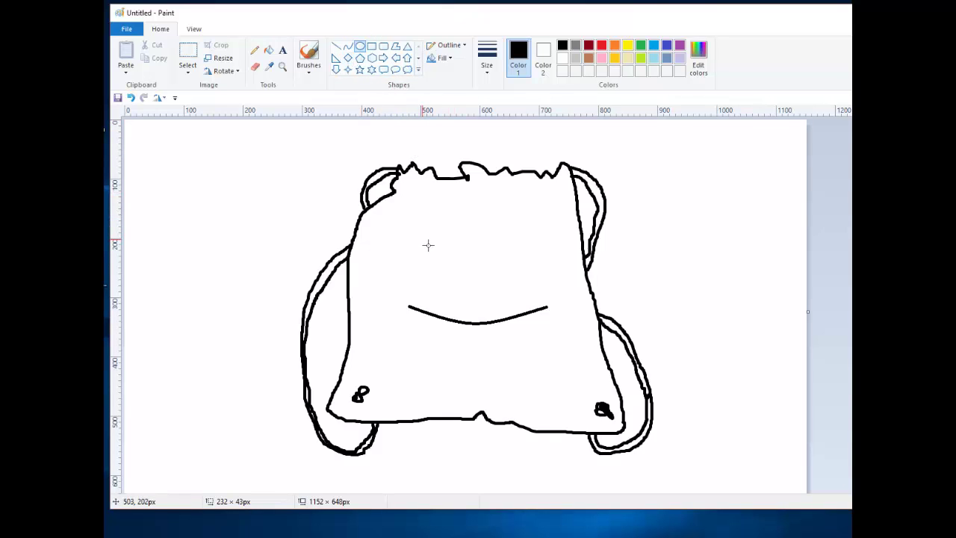
mouse_move(423, 239)
left_mouse_down()
mouse_move(463, 280)
mouse_move(474, 271)
mouse_move(453, 266)
mouse_move(474, 249)
mouse_move(463, 247)
mouse_move(534, 254)
left_mouse_up()
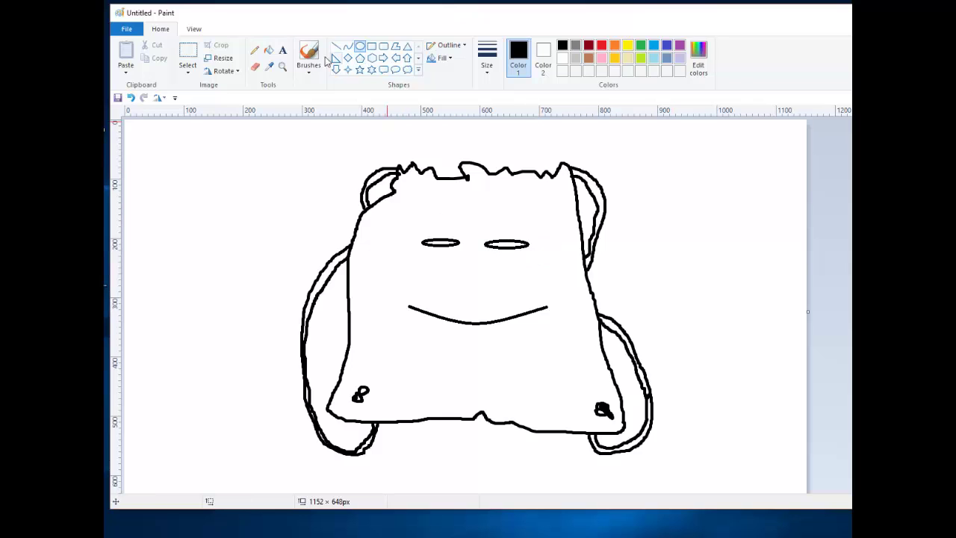
left_click(269, 51)
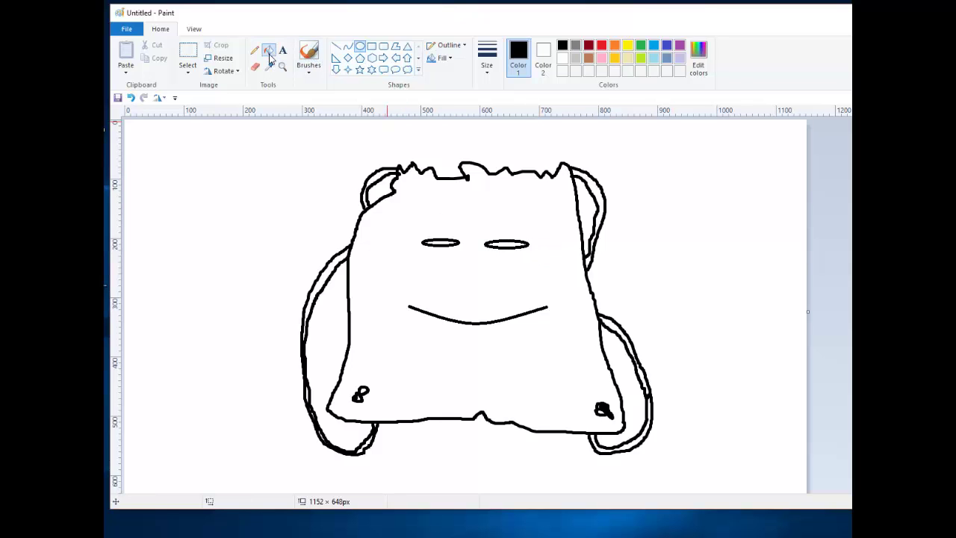
left_click(446, 245)
left_click(511, 245)
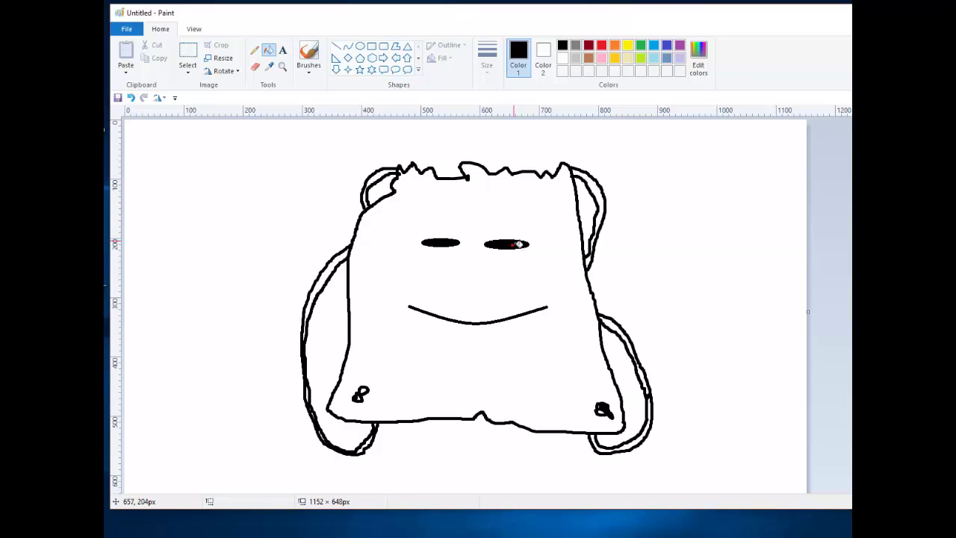
Step: Draw a small upturned curve about 40 px wide between the eyes and the mouth as the nose
left_click(348, 46)
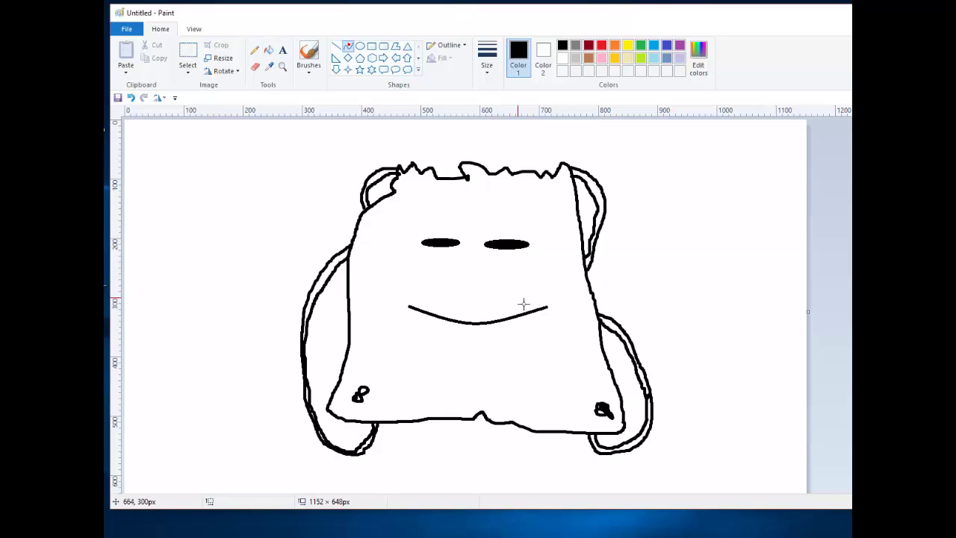
mouse_move(466, 280)
left_mouse_down()
mouse_move(484, 275)
mouse_move(479, 289)
left_mouse_up()
left_click(473, 277)
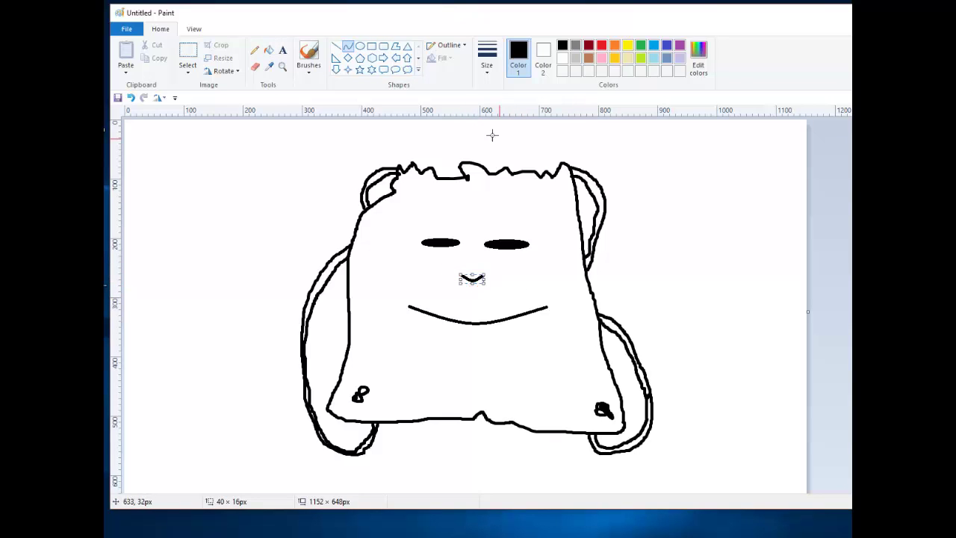
left_click(269, 50)
left_click(358, 399)
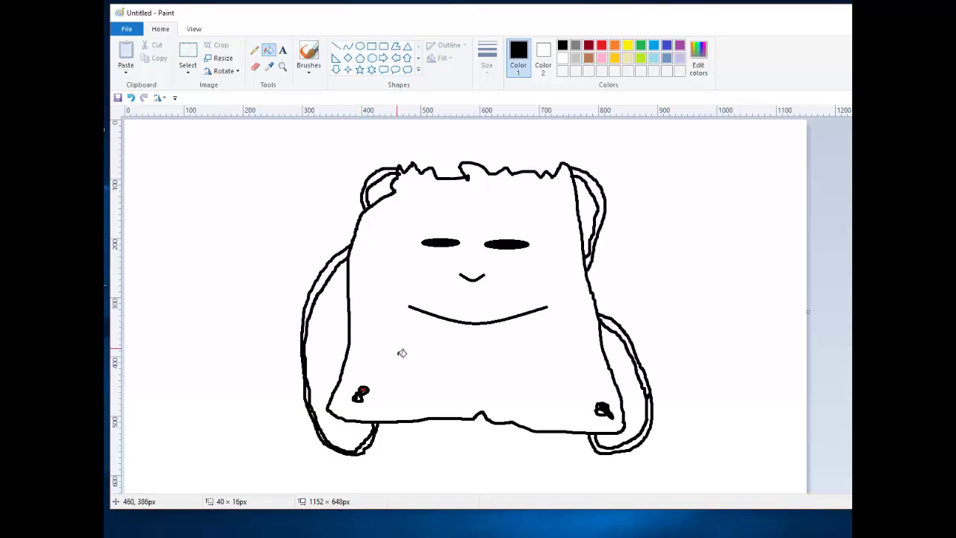
key("ctrl+z")
Step: Switch to the Oil brush and try a black shading stroke inside the bag's left edge, then undo it
left_click(310, 59)
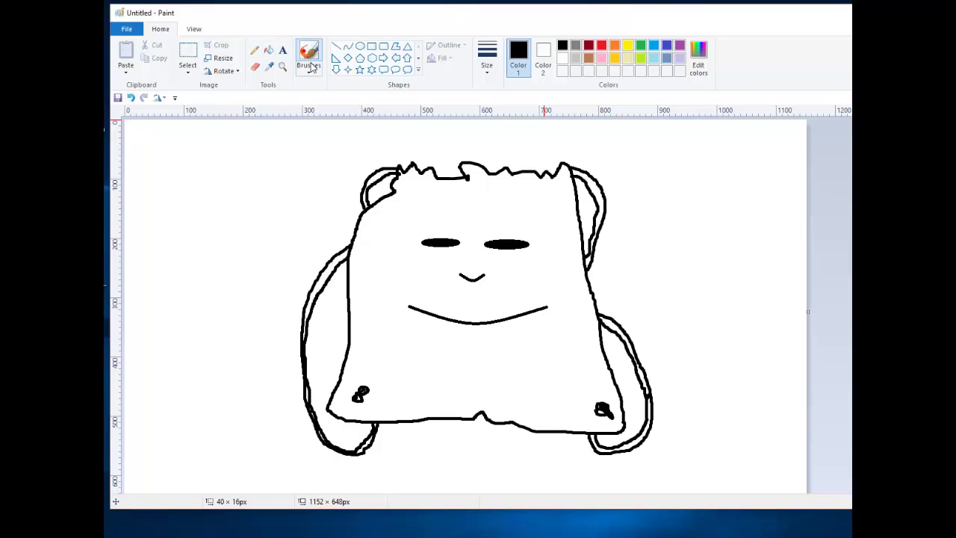
left_click(311, 75)
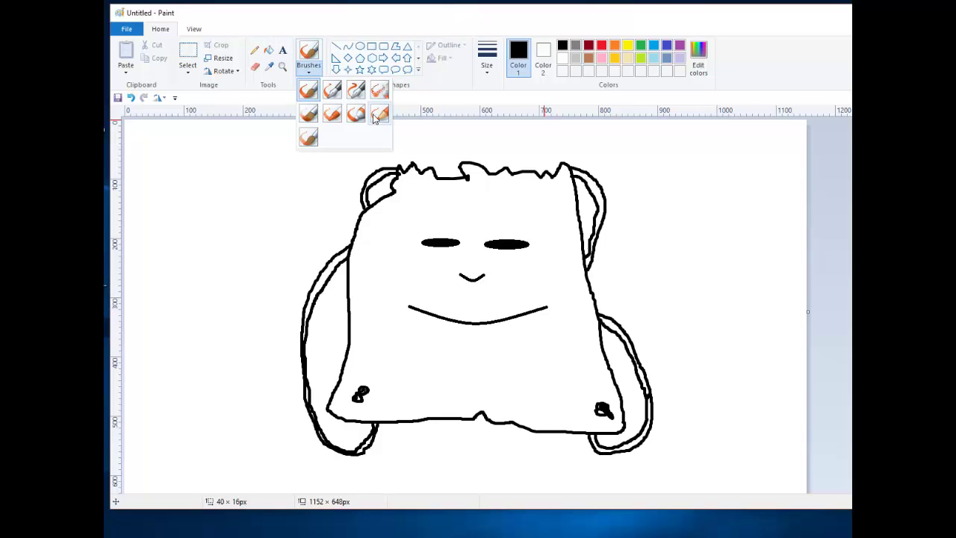
left_click(307, 116)
left_click_drag(366, 256, 383, 347)
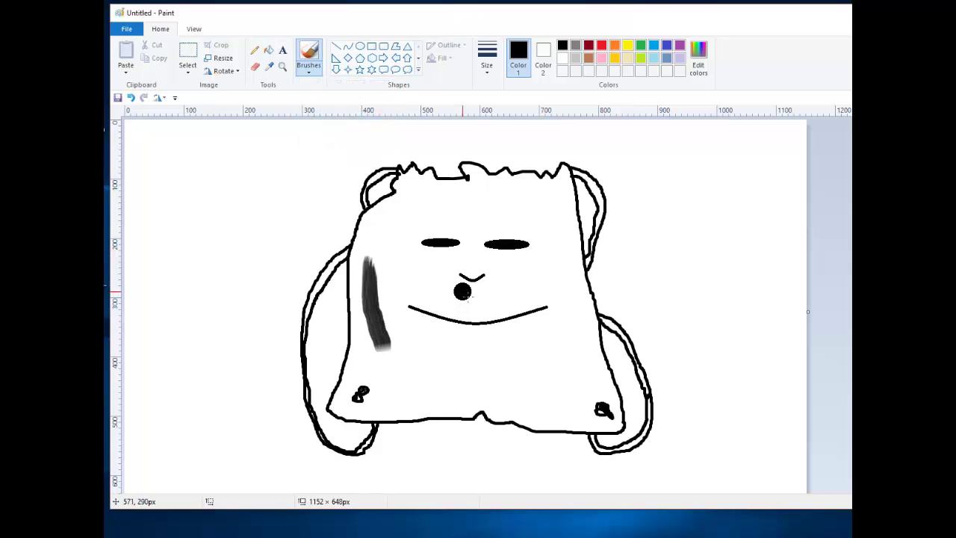
key("ctrl+z")
key("ctrl+z")
Step: Shade inside the bag's upper-left edge with light grey brush strokes, undoing the strokes that go wrong
left_click(575, 58)
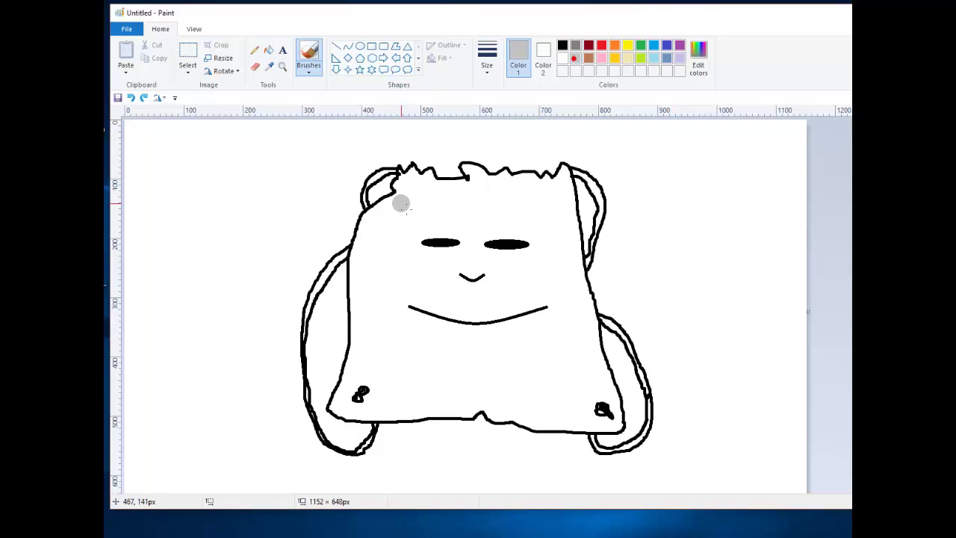
mouse_move(393, 207)
left_mouse_down()
mouse_move(358, 242)
mouse_move(361, 302)
left_mouse_up()
key("ctrl+z")
mouse_move(400, 206)
left_mouse_down()
mouse_move(361, 268)
mouse_move(386, 206)
mouse_move(409, 196)
mouse_move(401, 188)
mouse_move(393, 233)
mouse_move(366, 265)
left_mouse_up()
left_click_drag(366, 303, 370, 336)
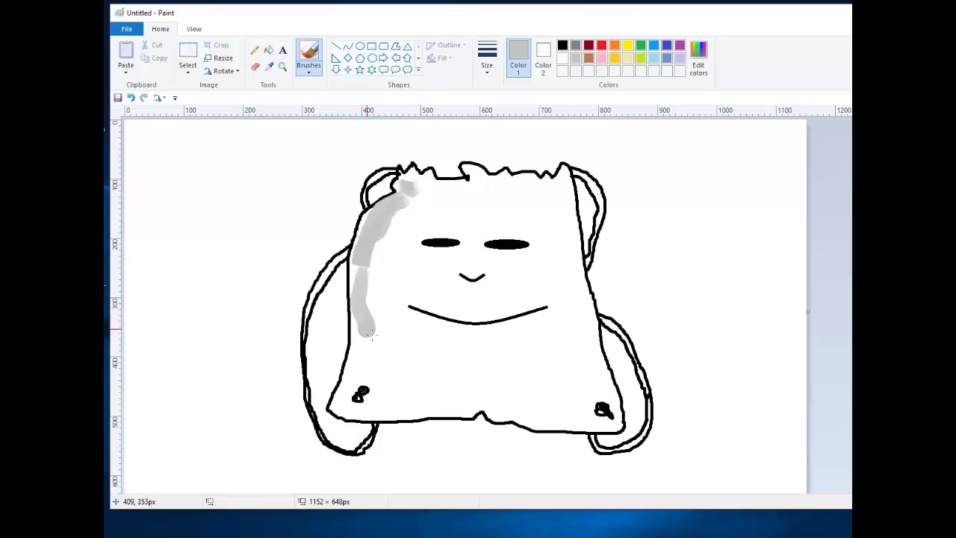
key("ctrl+z")
key("ctrl+z")
Step: Continue the light grey shading down the bag's left edge and around its lower-left corner
left_click_drag(358, 270, 371, 342)
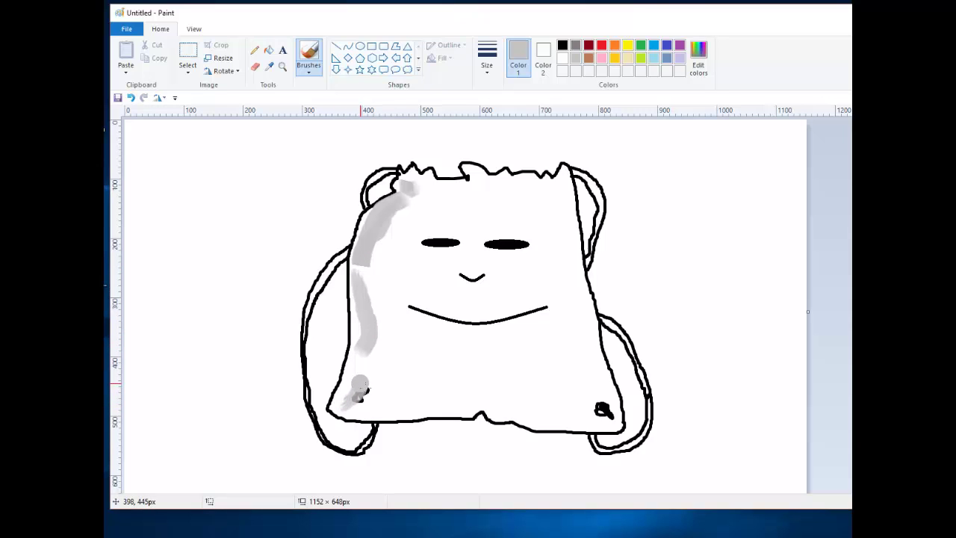
key("ctrl+z")
mouse_move(353, 378)
left_mouse_down()
mouse_move(344, 411)
mouse_move(409, 408)
left_mouse_up()
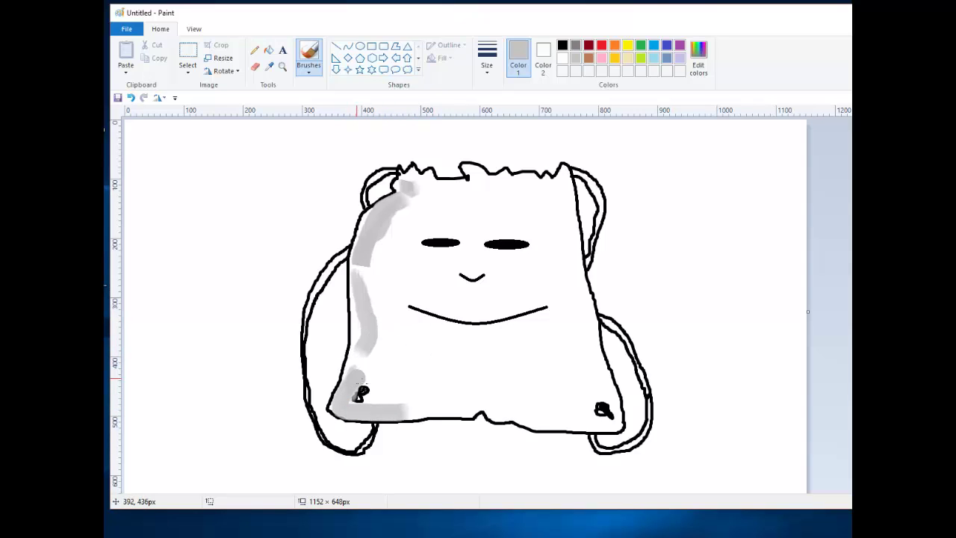
left_click(359, 375)
left_click(351, 358)
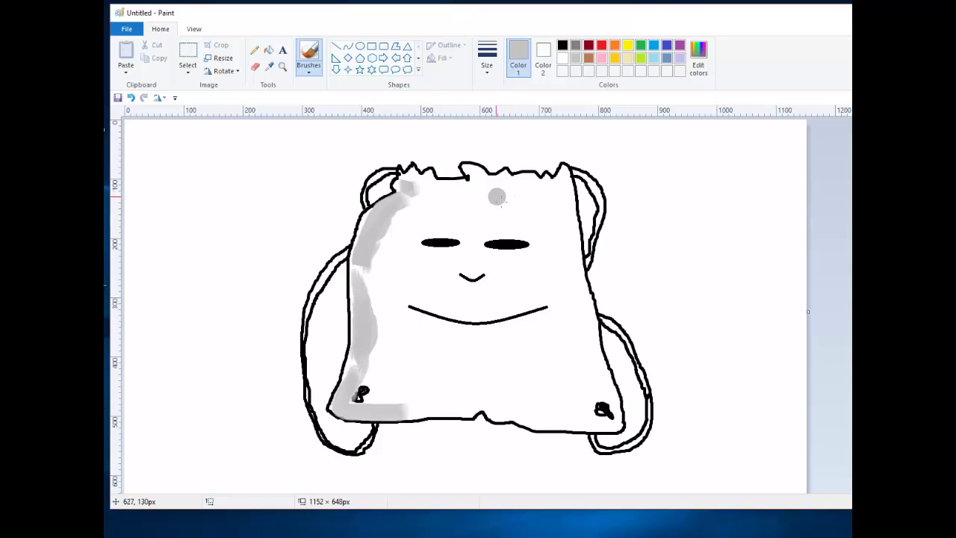
Step: Add light grey fold shading below the bag's ragged top edge, using a thinner brush size for the smaller strokes
mouse_move(471, 174)
left_mouse_down()
mouse_move(488, 196)
mouse_move(530, 218)
left_mouse_up()
left_click(487, 56)
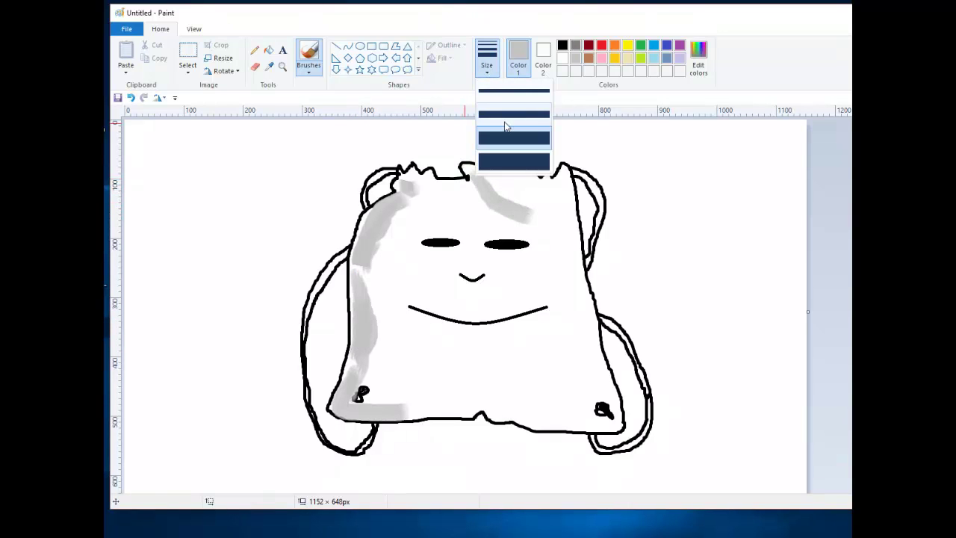
left_click(505, 127)
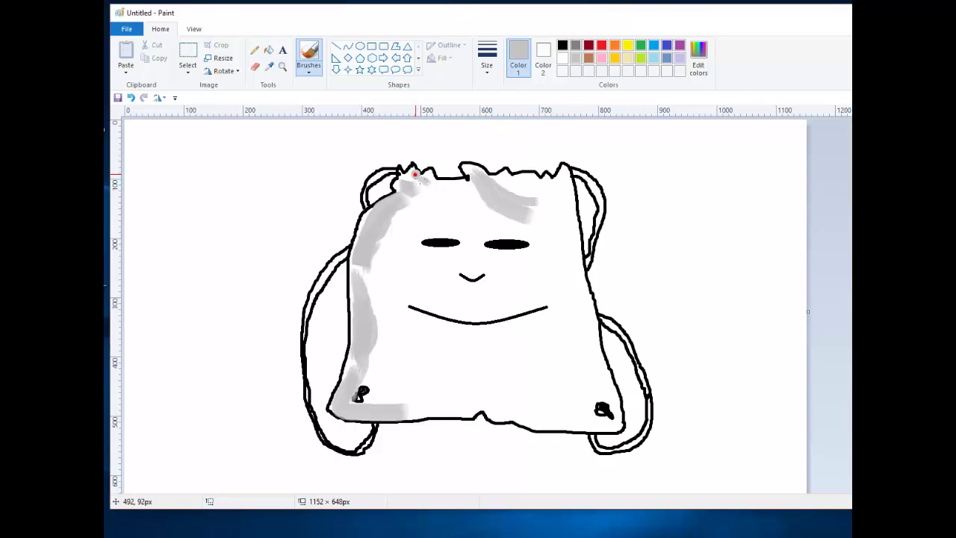
mouse_move(429, 194)
left_mouse_down()
mouse_move(436, 216)
mouse_move(439, 202)
mouse_move(466, 205)
left_mouse_up()
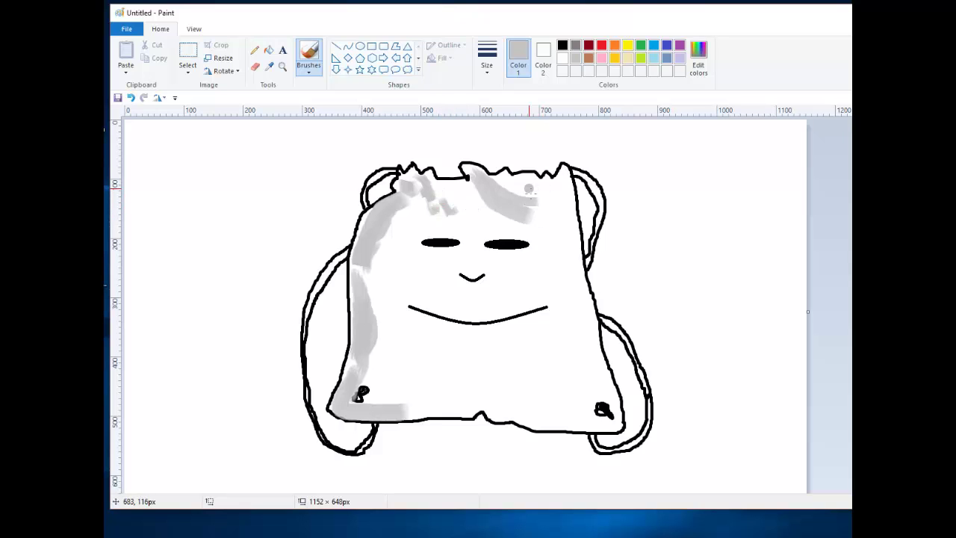
Step: Shade the bag's right side and add a grey fold near the bottom edge left of centre
mouse_move(542, 190)
left_mouse_down()
mouse_move(568, 254)
mouse_move(553, 198)
mouse_move(571, 273)
mouse_move(569, 259)
left_mouse_up()
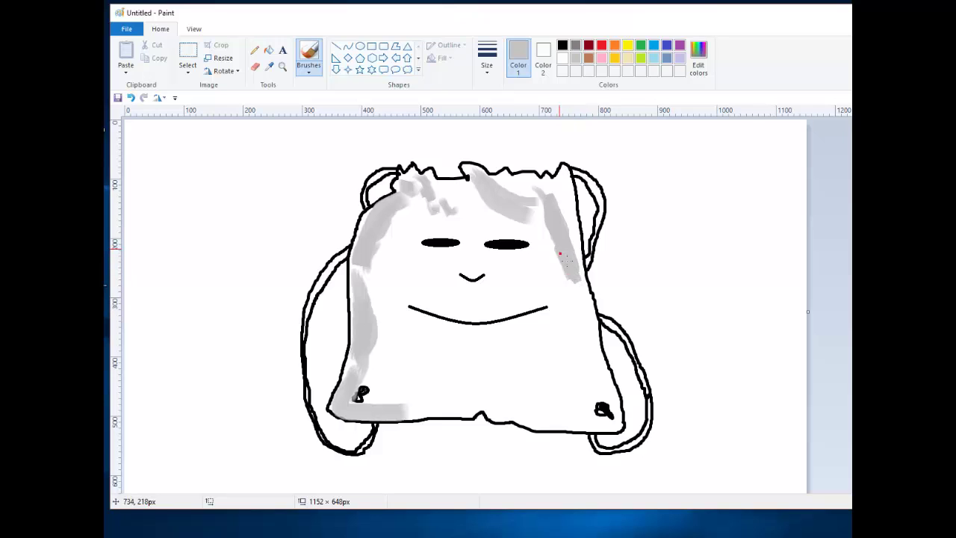
mouse_move(574, 221)
left_mouse_down()
mouse_move(565, 196)
mouse_move(571, 226)
mouse_move(550, 253)
mouse_move(577, 319)
mouse_move(573, 357)
mouse_move(594, 346)
mouse_move(578, 408)
mouse_move(595, 320)
left_mouse_up()
left_click(570, 352)
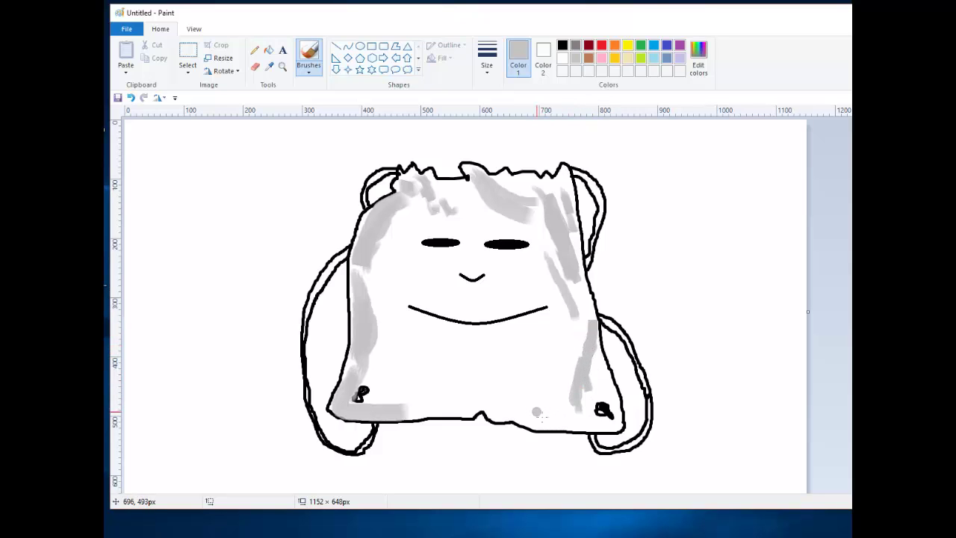
left_click_drag(533, 409, 547, 398)
key("ctrl+z")
mouse_move(408, 373)
left_mouse_down()
mouse_move(467, 404)
mouse_move(418, 387)
left_mouse_up()
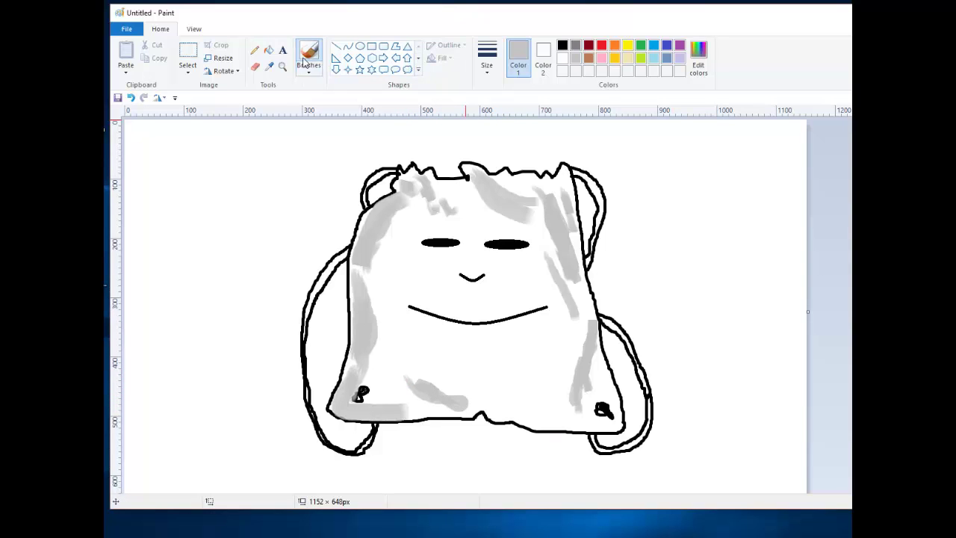
Step: Fill the bag's unshaded body with yellow
left_click(268, 50)
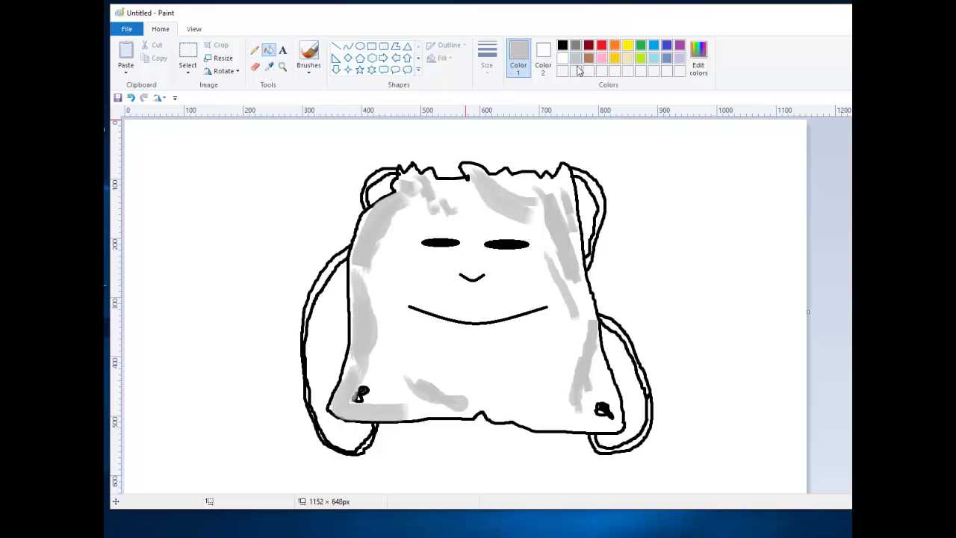
left_click(627, 46)
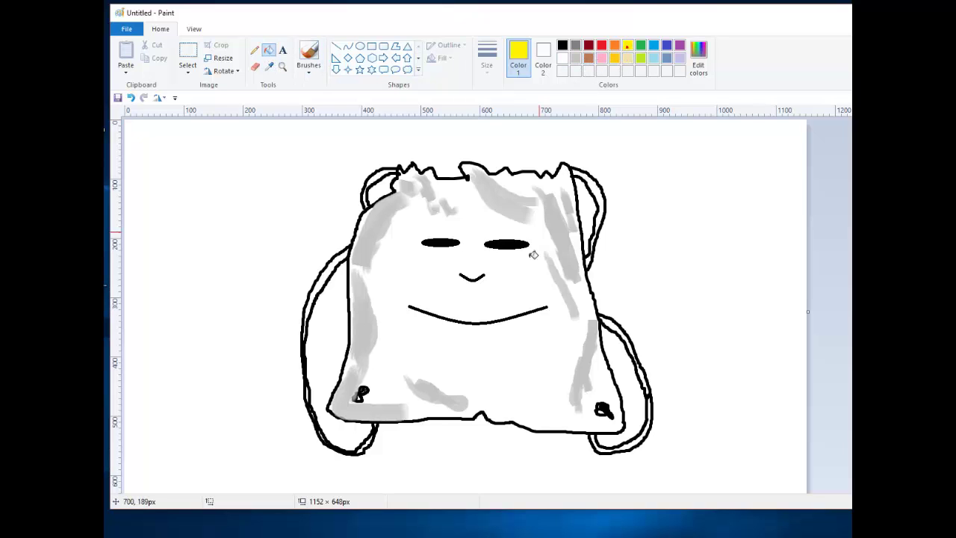
left_click(464, 303)
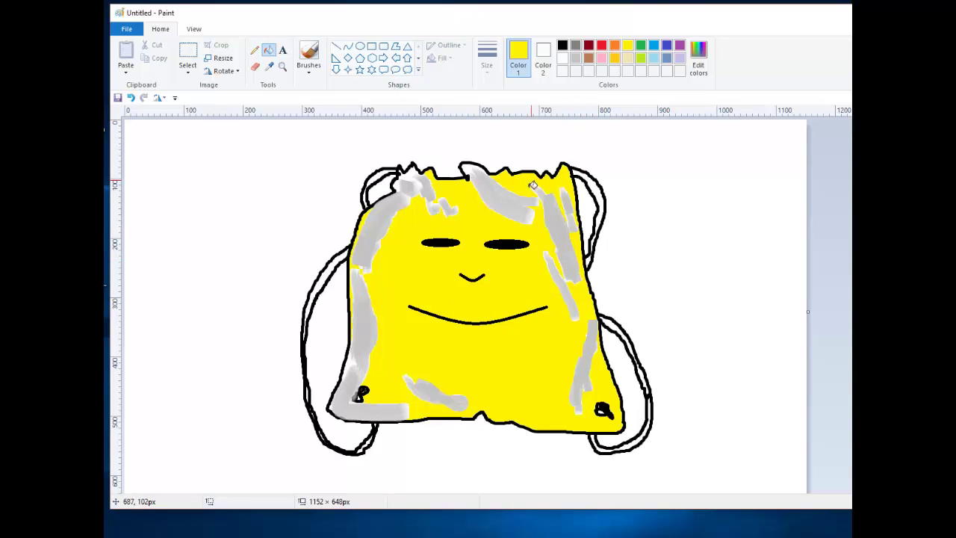
Step: Undo the yellow fill and try filling the bag's unshaded body with light grey
key("ctrl+z")
left_click(562, 59)
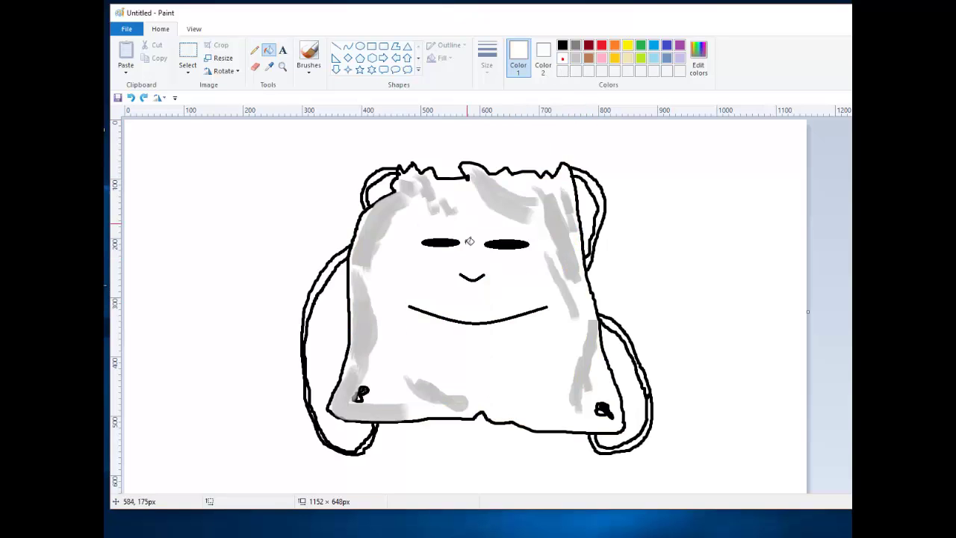
left_click(575, 59)
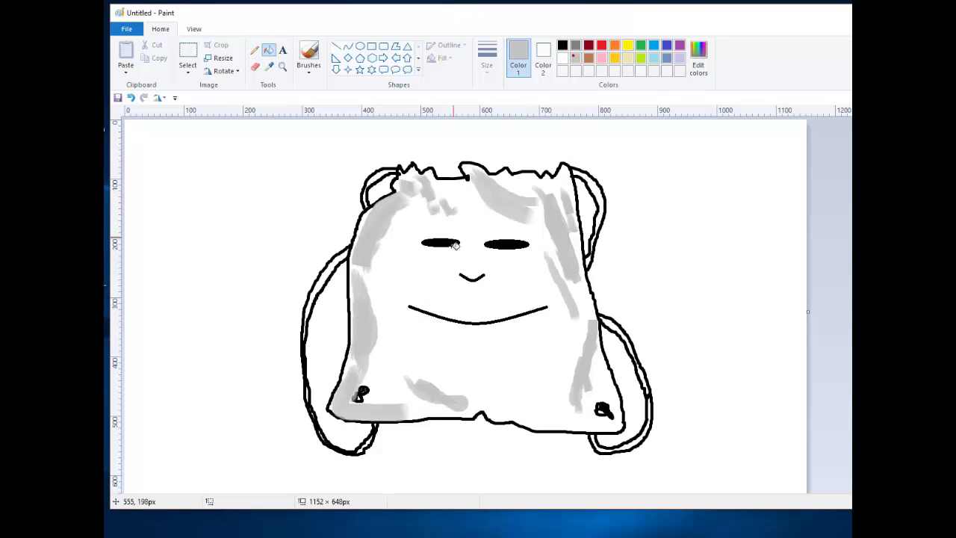
left_click(424, 280)
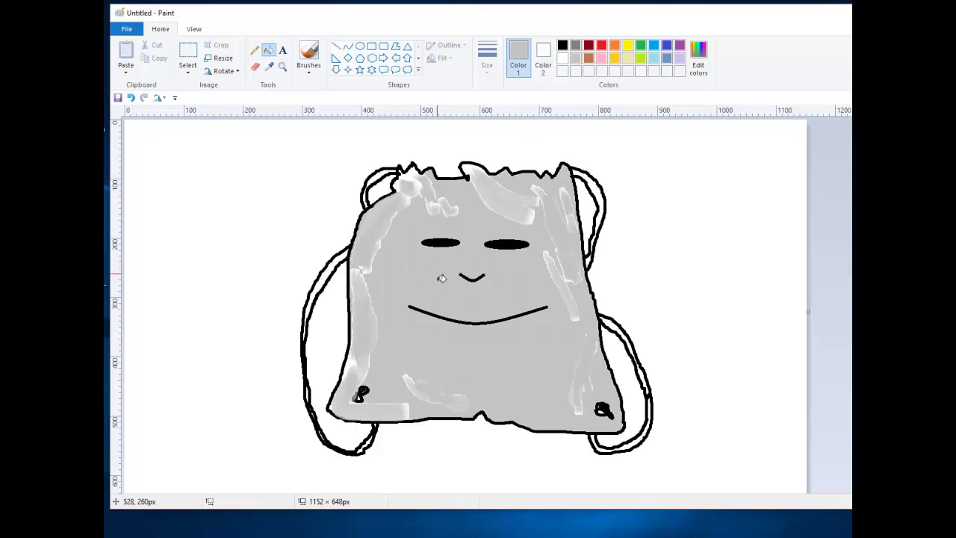
key("ctrl+z")
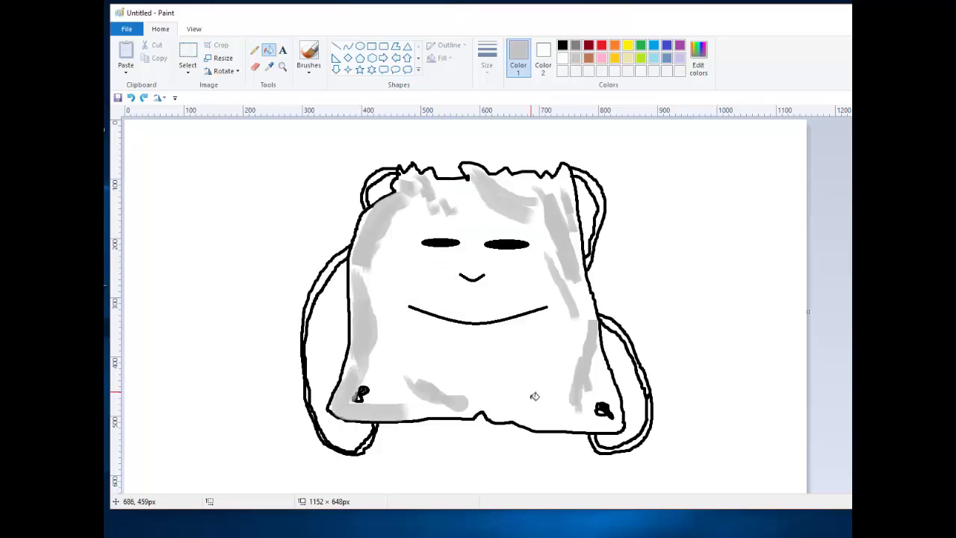
left_click(562, 348)
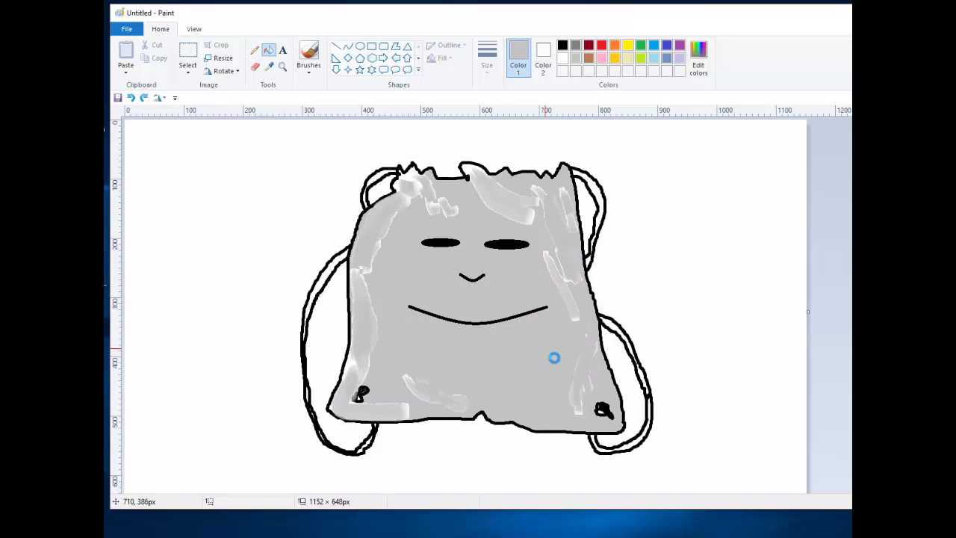
Step: Undo the grey fill and the shading strokes, keeping only the grey along the upper part of the bag's left edge
key("ctrl+z")
key("ctrl+z")
key("ctrl+z")
key("ctrl+z")
key("ctrl+z")
key("ctrl+z")
key("ctrl+z")
key("ctrl+z")
key("ctrl+z")
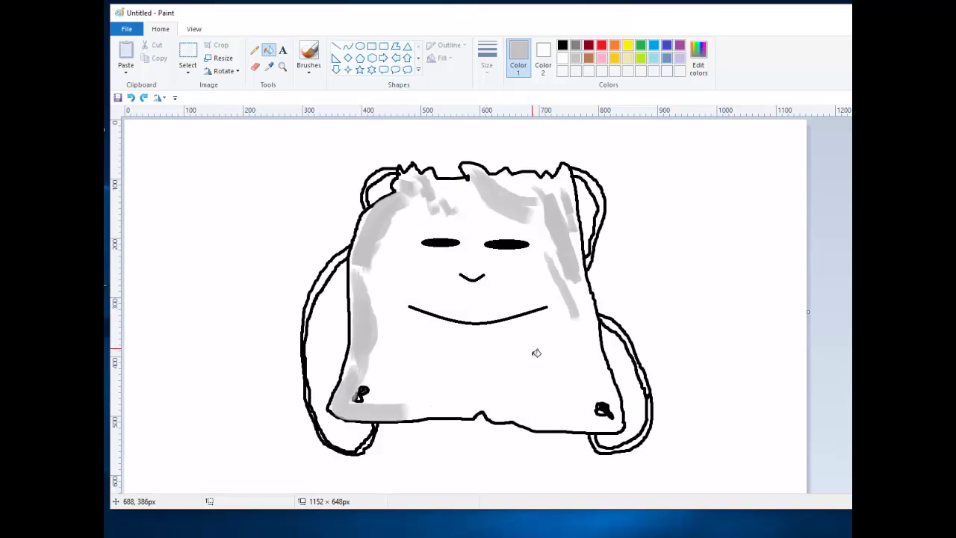
key("ctrl+z")
key("ctrl+z")
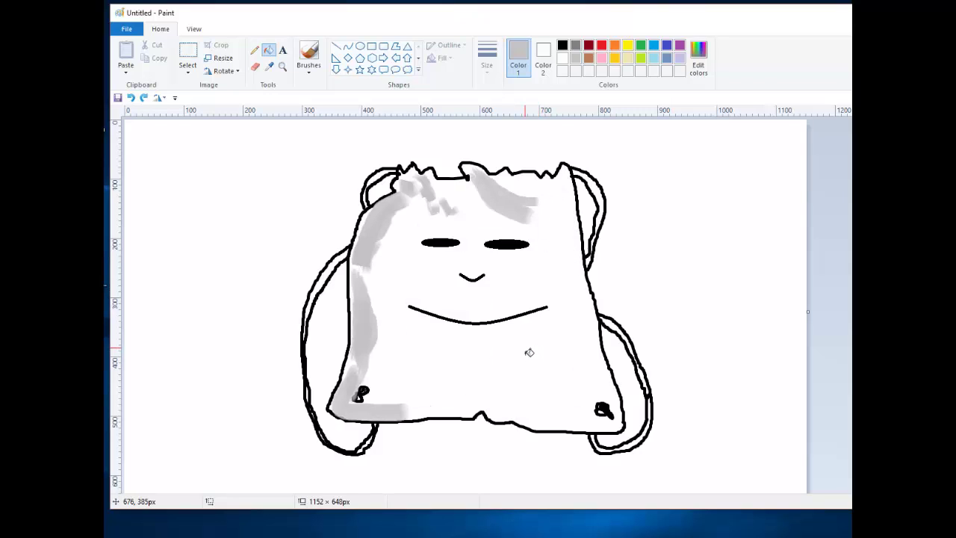
key("ctrl+z")
key("ctrl+z")
key("ctrl+z")
key("ctrl+z")
key("ctrl+z")
key("ctrl+z")
key("ctrl+z")
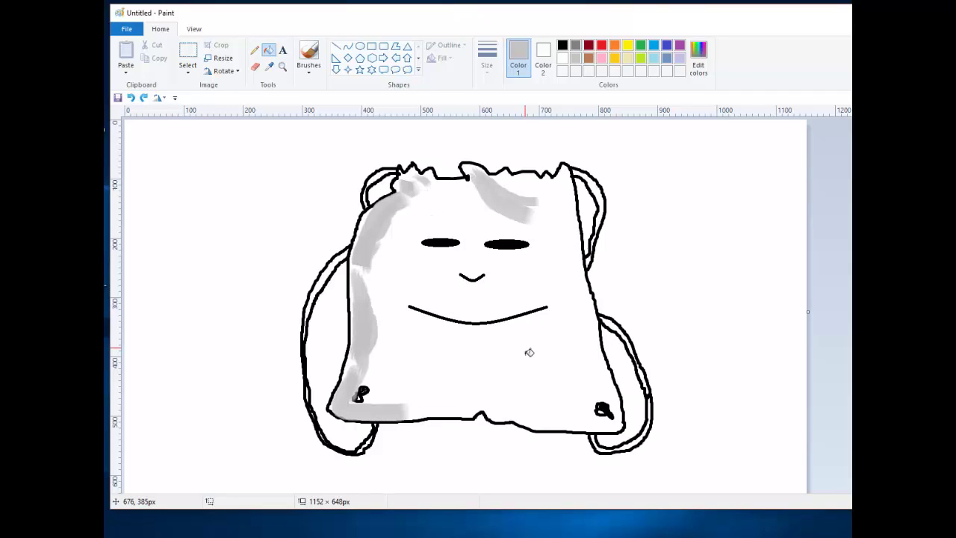
key("ctrl+z")
key("ctrl+z")
key("ctrl+z")
key("ctrl+z")
key("ctrl+z")
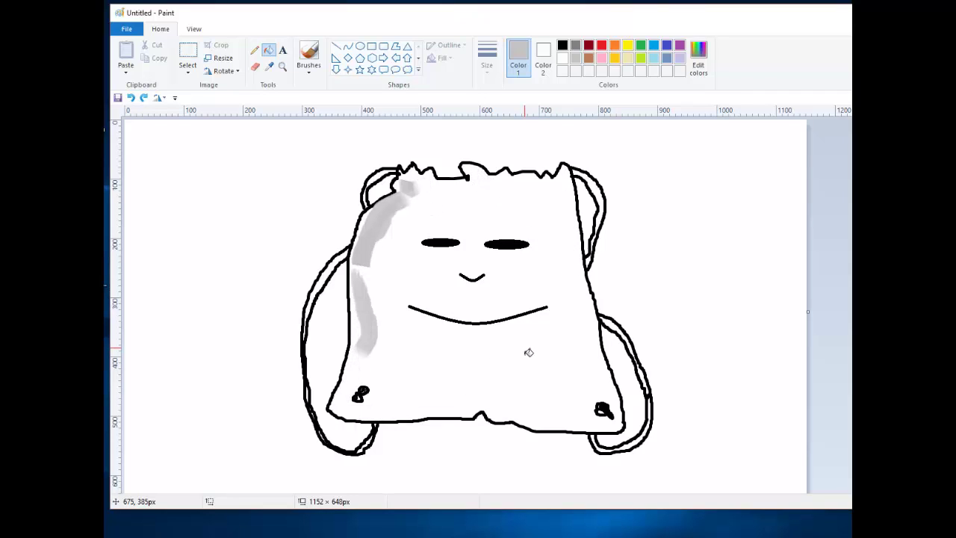
Step: Fill the whole bag body with light grey to cover the leftover shading, and refill it with yellow
left_click(490, 359)
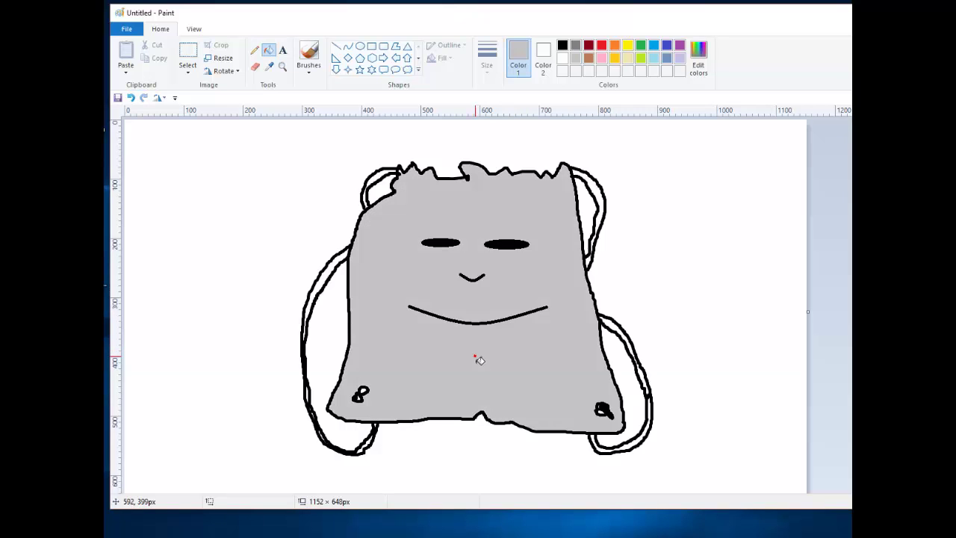
left_click(630, 47)
left_click(542, 363)
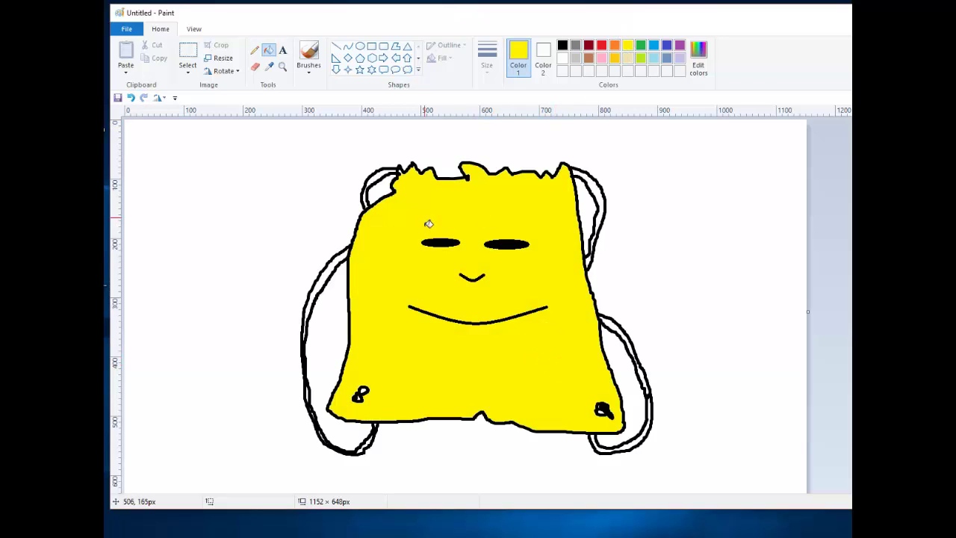
Step: Add the text "Bag" on the bag's lower body and color it red
left_click(283, 50)
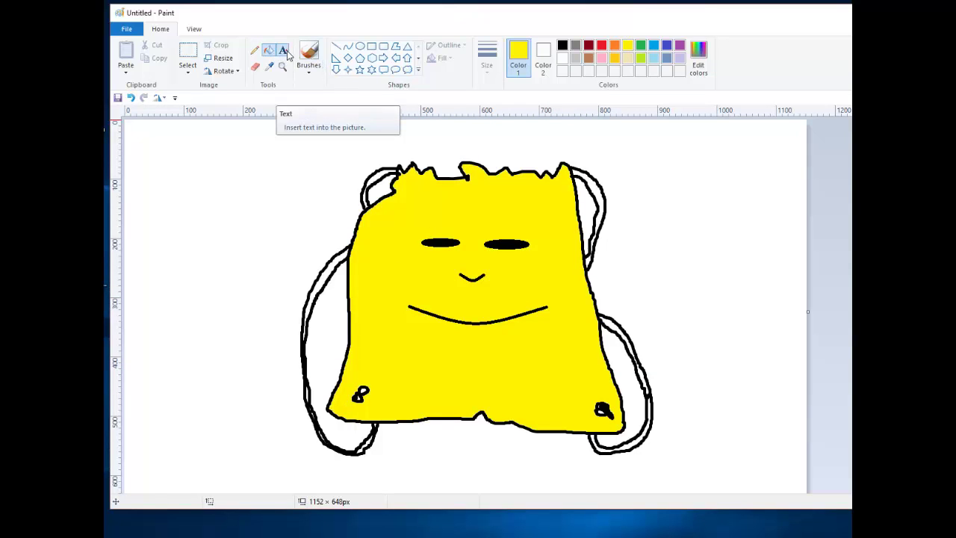
left_click(448, 339)
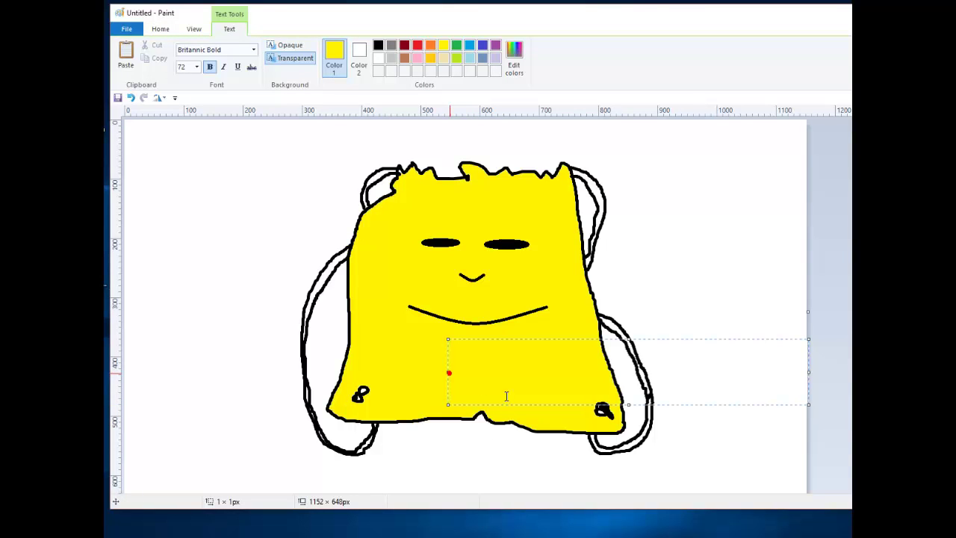
type("Bag")
key("ctrl+a")
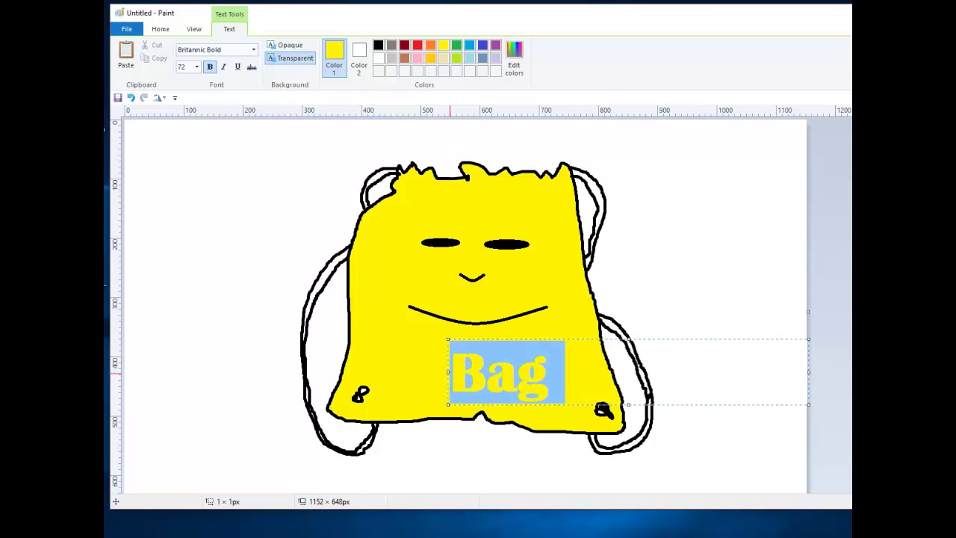
left_click(416, 46)
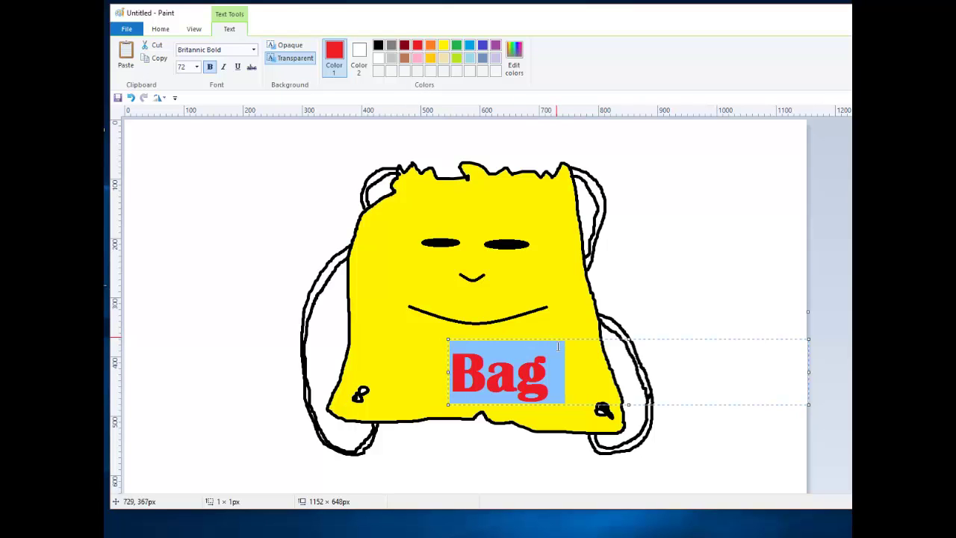
Step: Shrink the "Bag" text slightly and move its text box to the empty upper-left corner of the canvas
left_click_drag(558, 343, 529, 331)
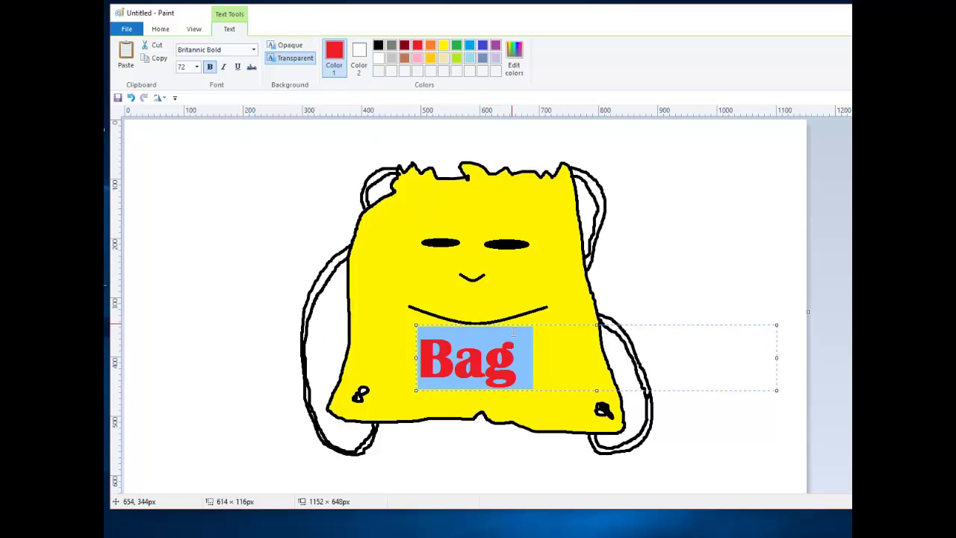
key("ctrl+shift+comma")
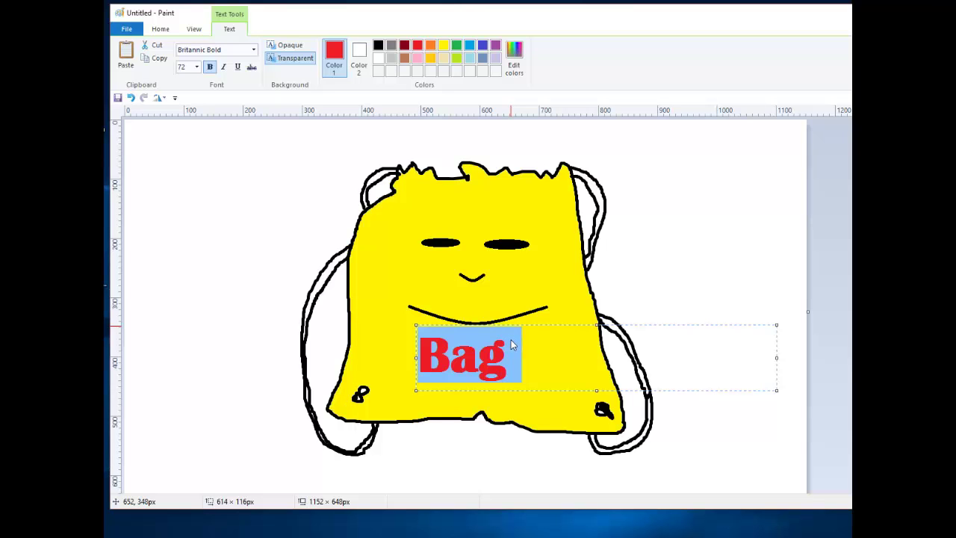
left_click_drag(528, 327, 254, 142)
key("Right")
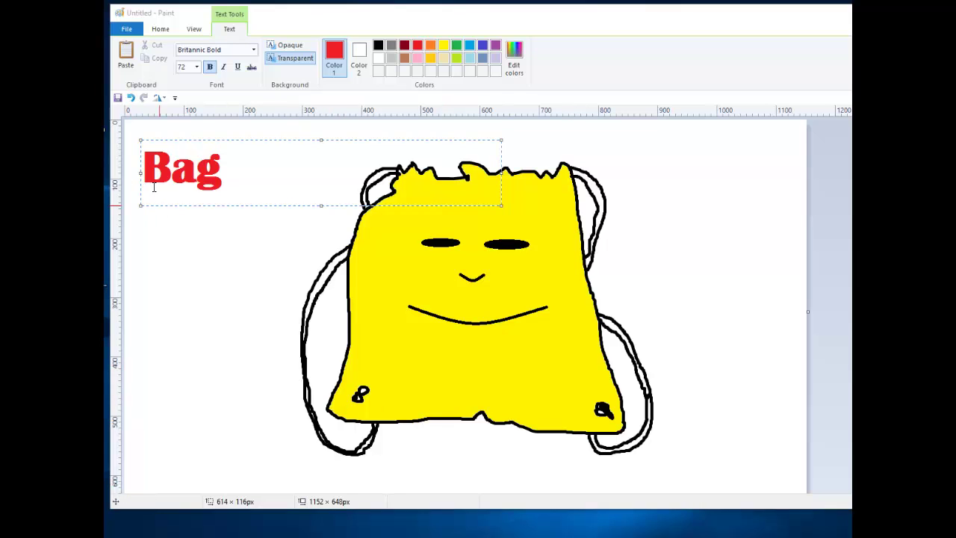
Step: Replace the word "Bag" with "How To" and extend the text box downward to make room for more lines
left_click(175, 179)
double_click(176, 180)
type("How To")
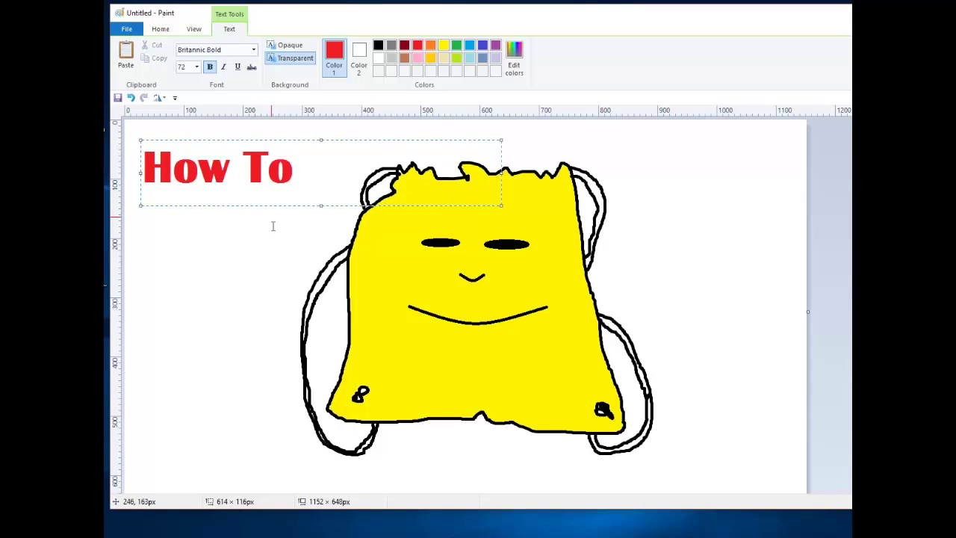
left_click_drag(321, 206, 325, 410)
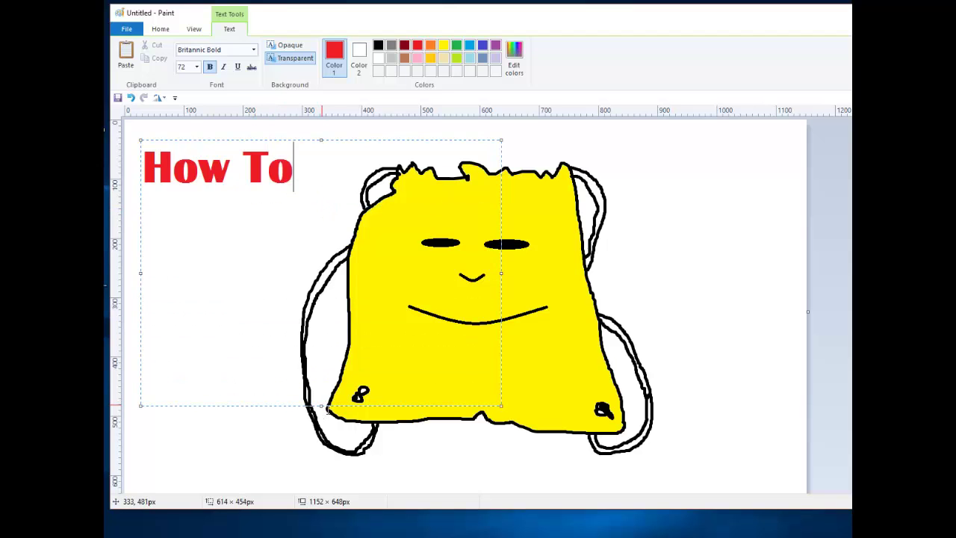
Step: Continue the title below "How To" with "Draw a", "drawstring" and "bag" on separate lines
key("Return")
type("Draw")
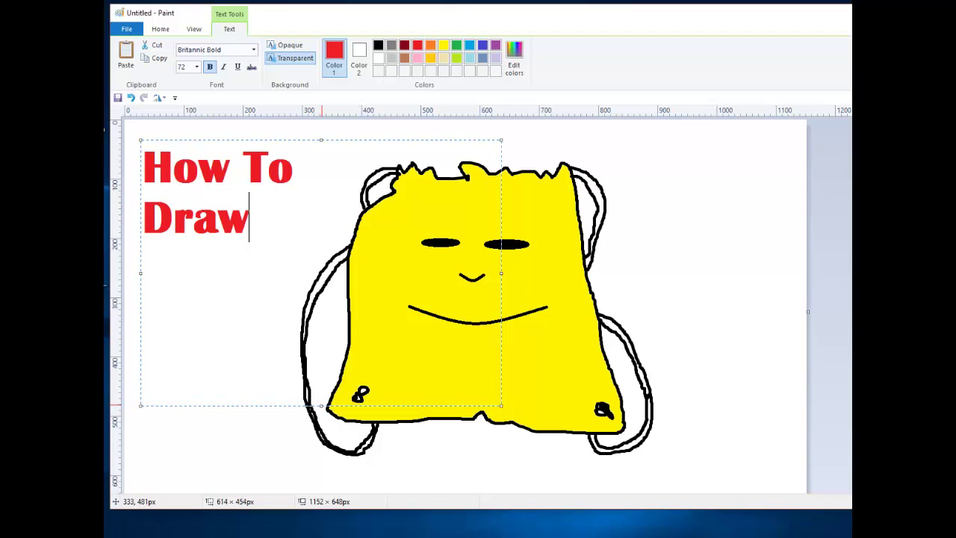
type(" a")
key("Return")
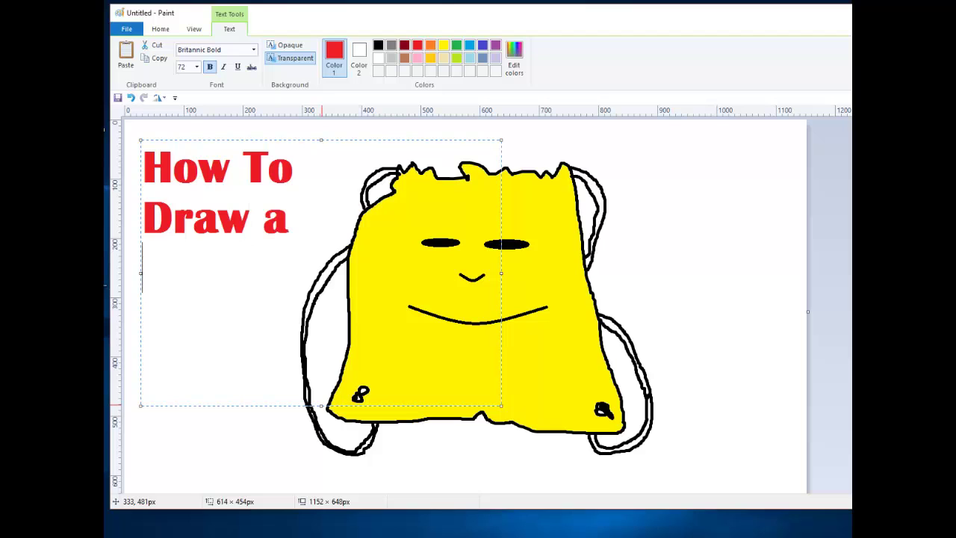
type("drawstring bag")
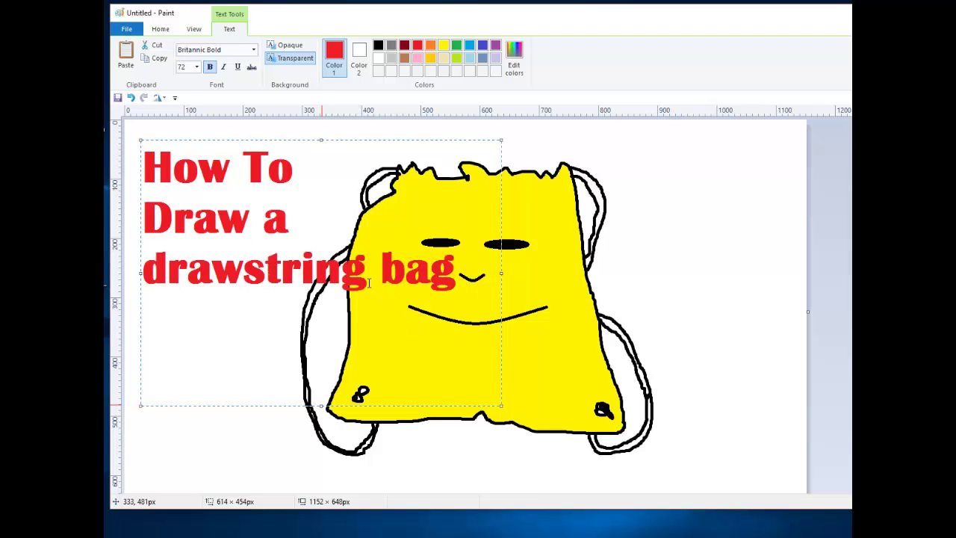
key("Return")
key("BackSpace")
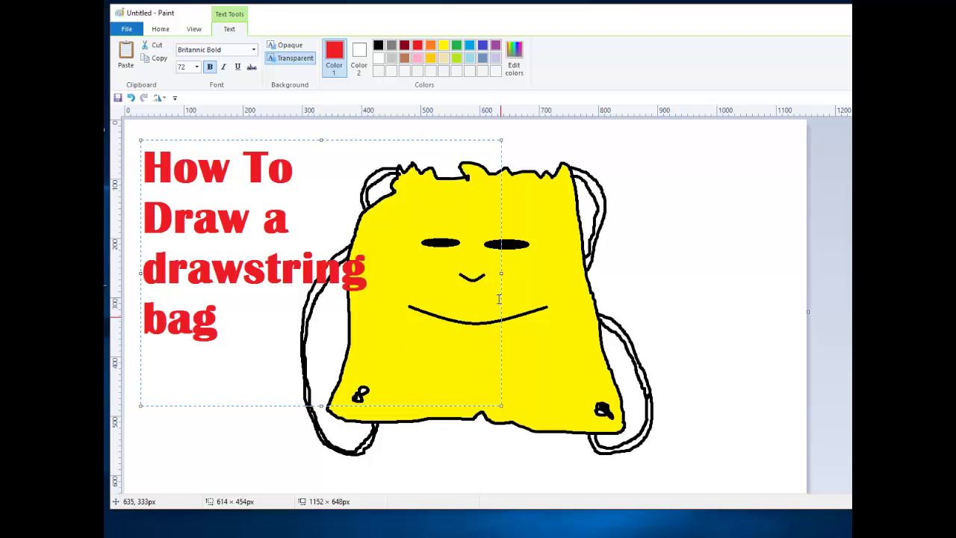
Step: Set the font size of the whole title to 60
key("ctrl+a")
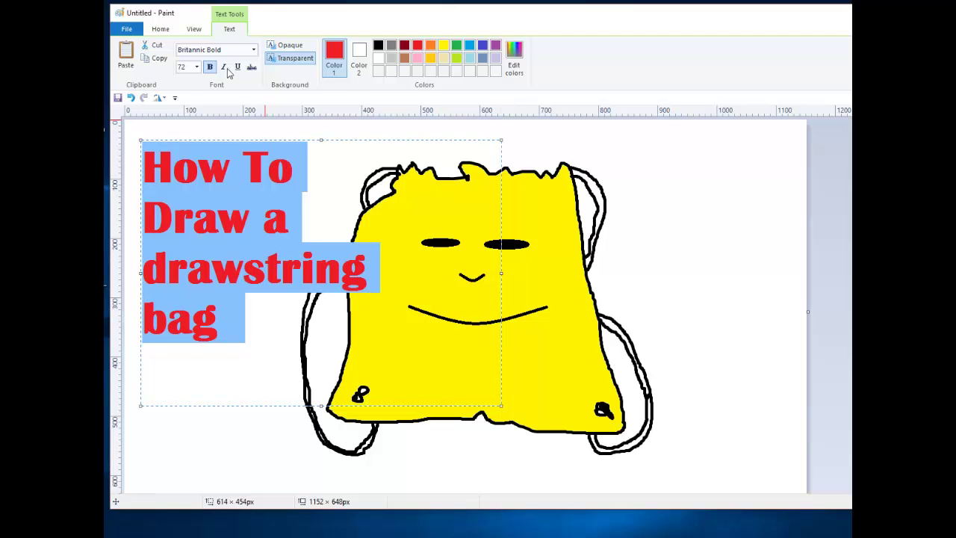
left_click(195, 68)
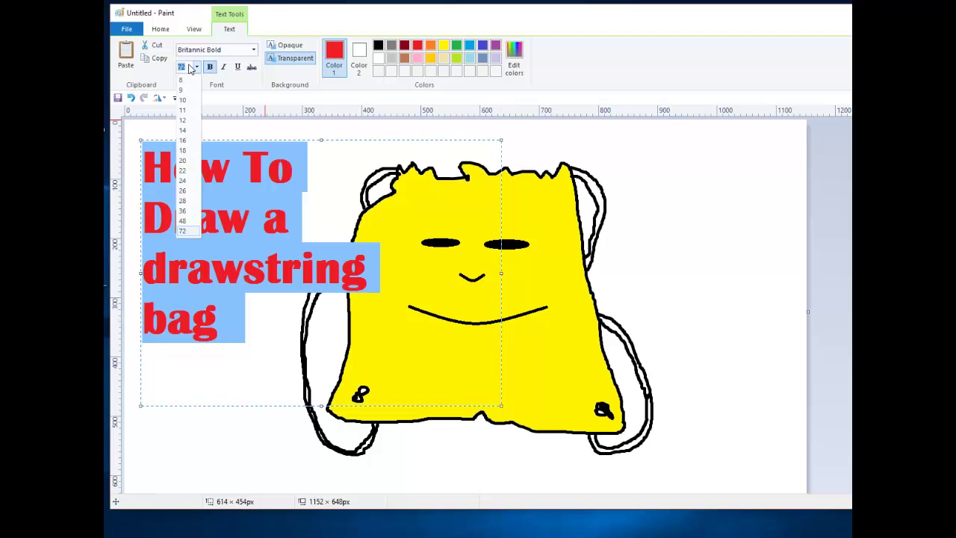
type("60")
key("Return")
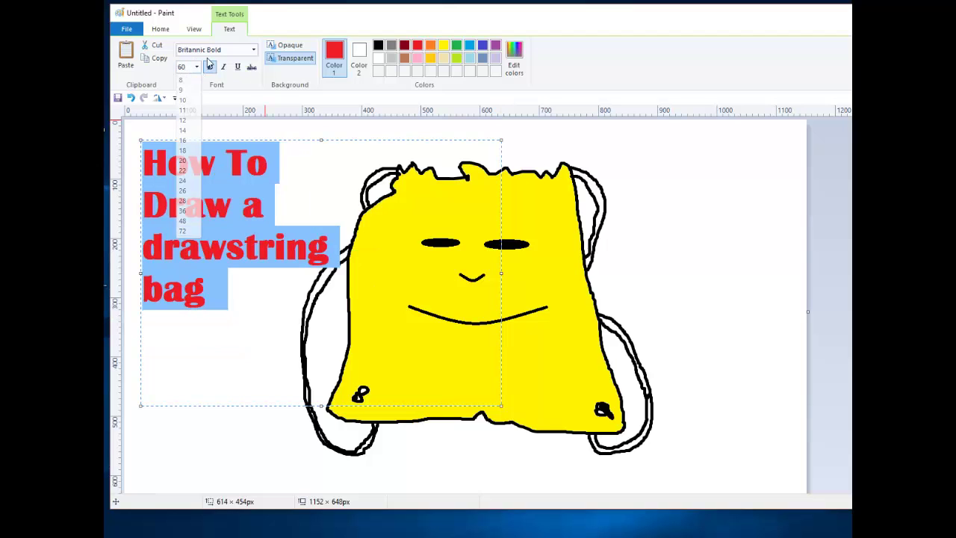
left_click(200, 178)
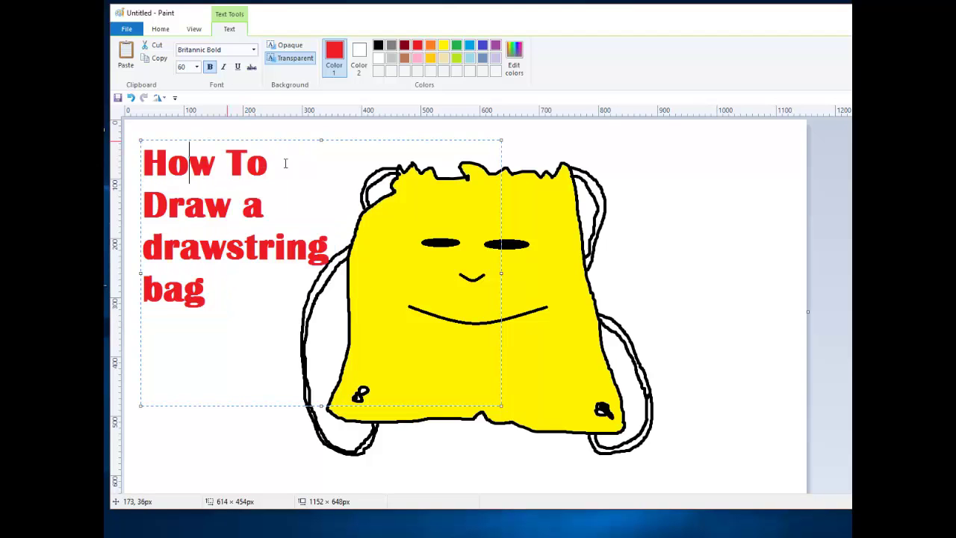
Step: Narrow the title's text box to about 401 px, move it up slightly and place the title on the canvas
left_click_drag(501, 274, 376, 273)
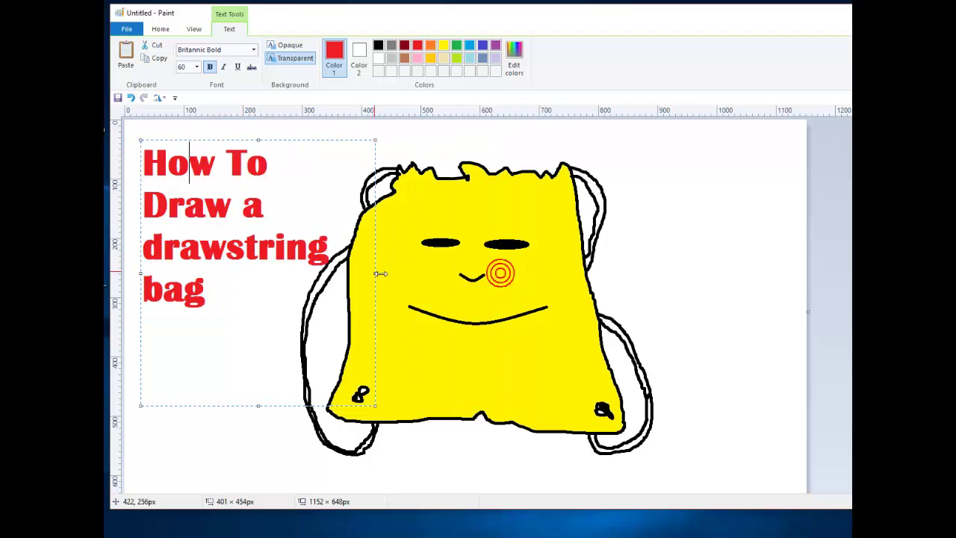
left_click_drag(291, 145, 290, 135)
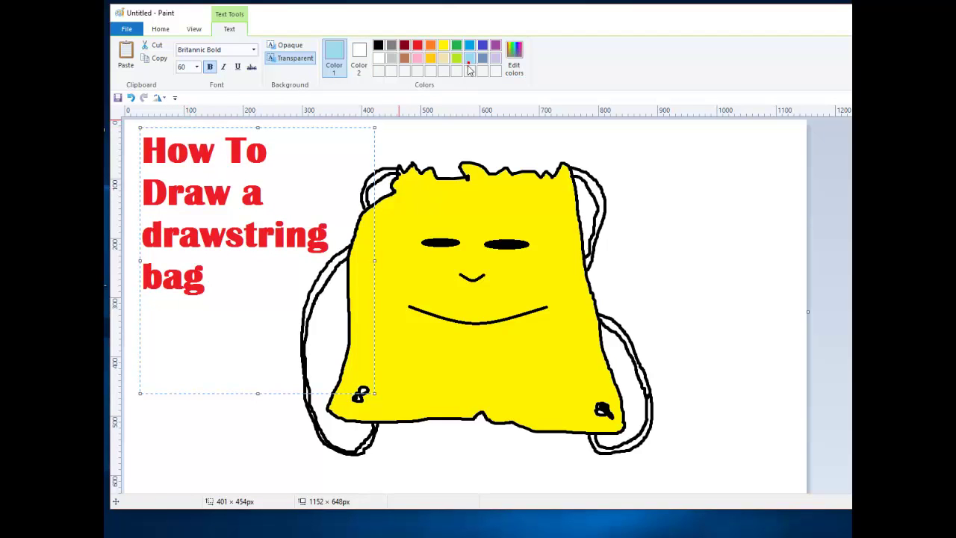
left_click(328, 448)
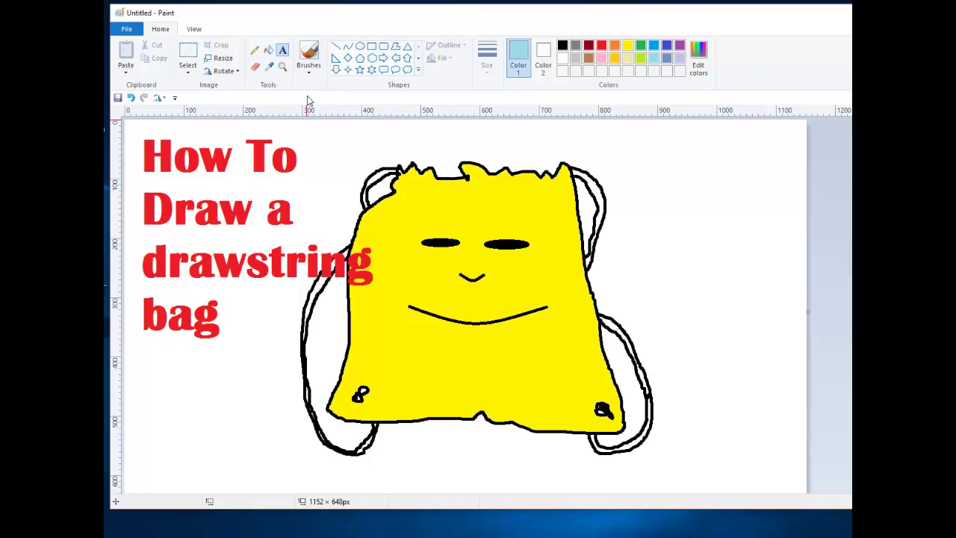
Step: Undo the red title and try the text "drawstring bag" in light blue in a new text box, clearing it again
key("ctrl+z")
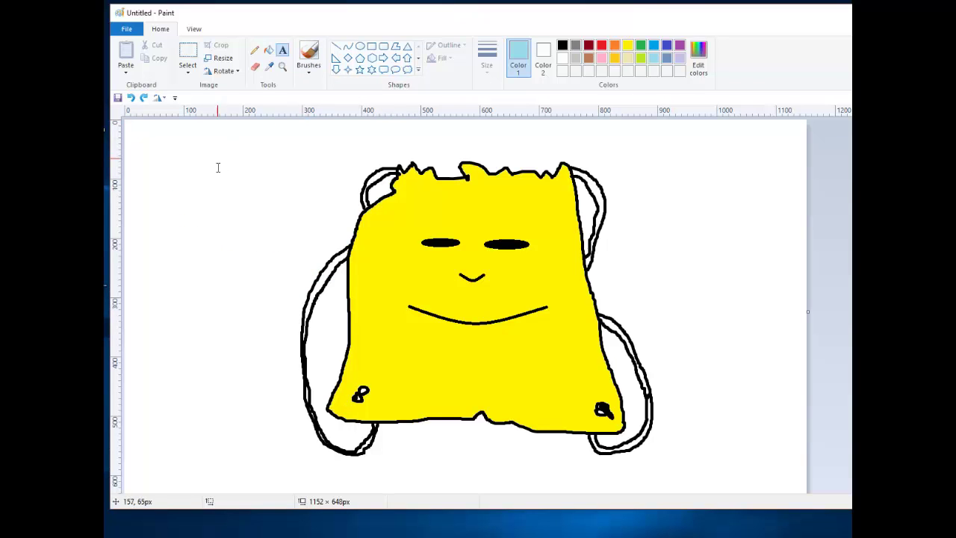
left_click(164, 158)
type("drawstring bag")
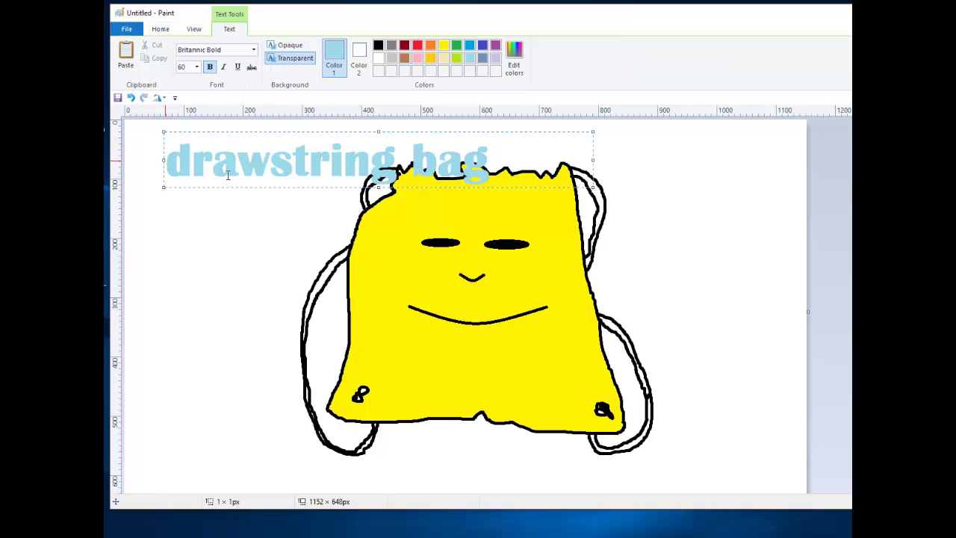
key("ctrl+z")
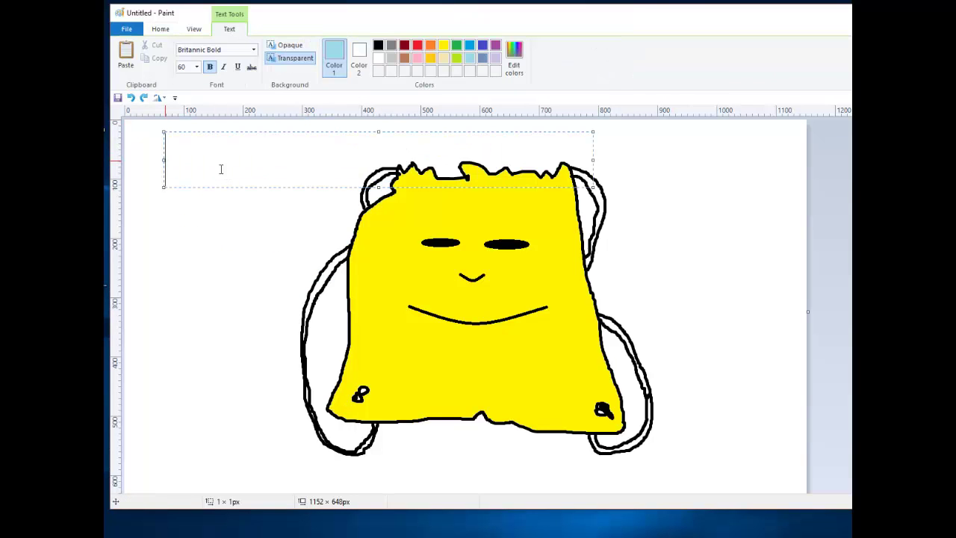
Step: Set the font size to 50 and write the title "How To", "Draw" and "drawstring bag" on three separate lines
left_click(196, 67)
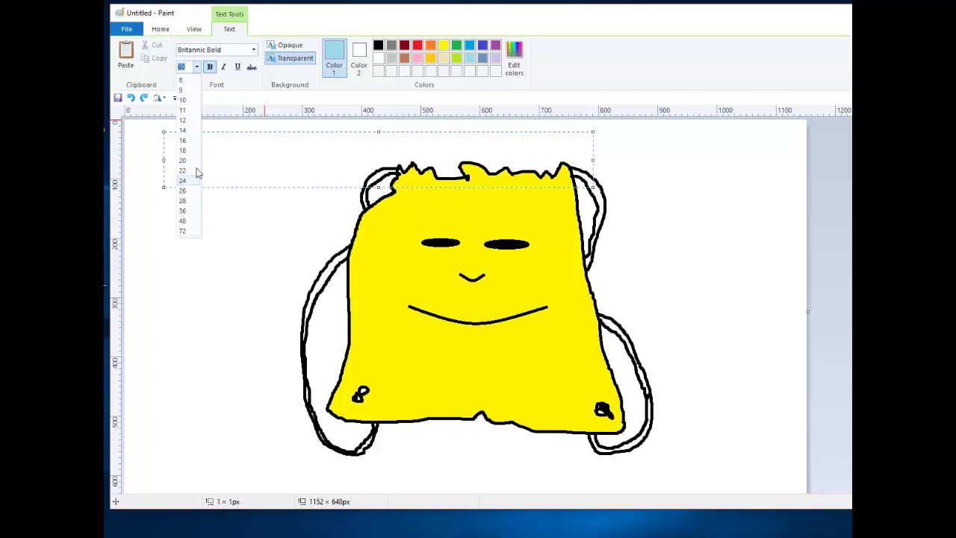
type("50")
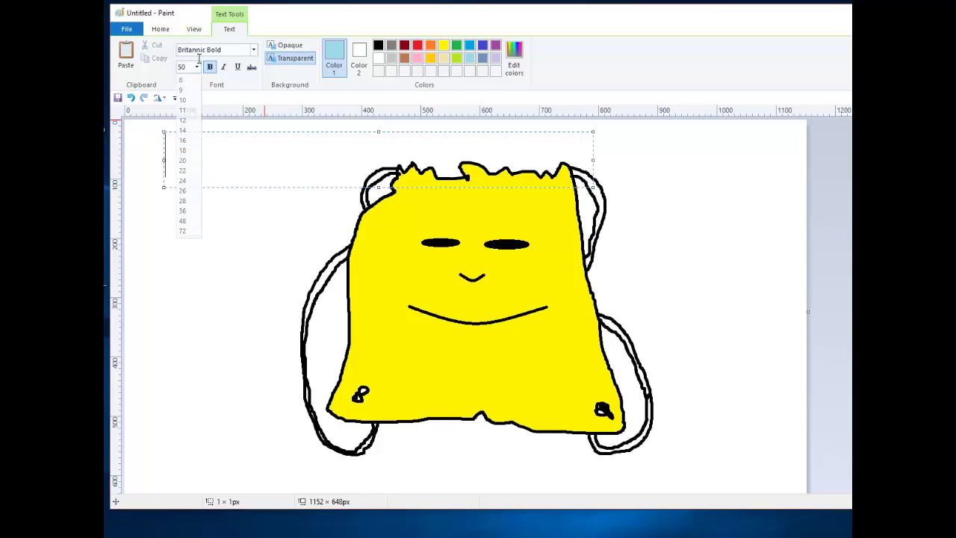
key("Return")
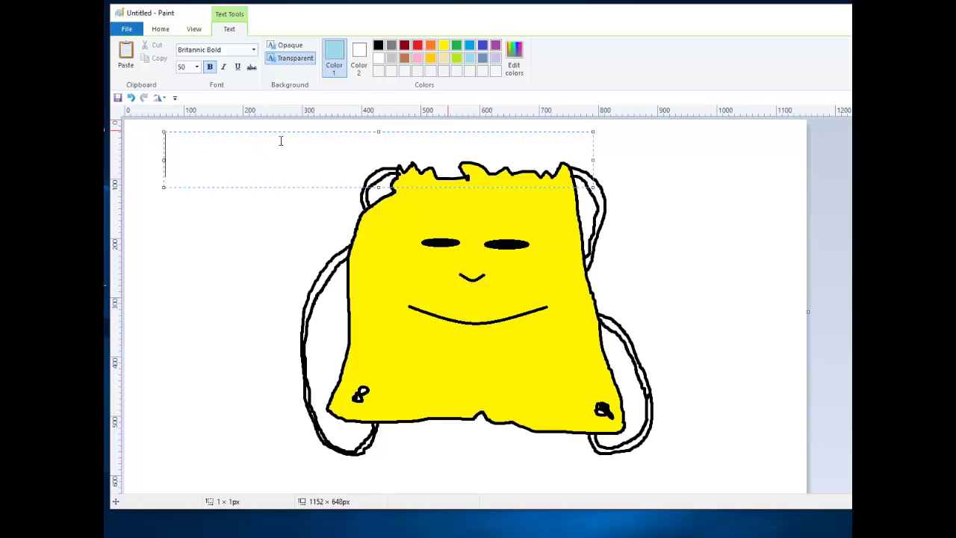
type("How To")
key("Return")
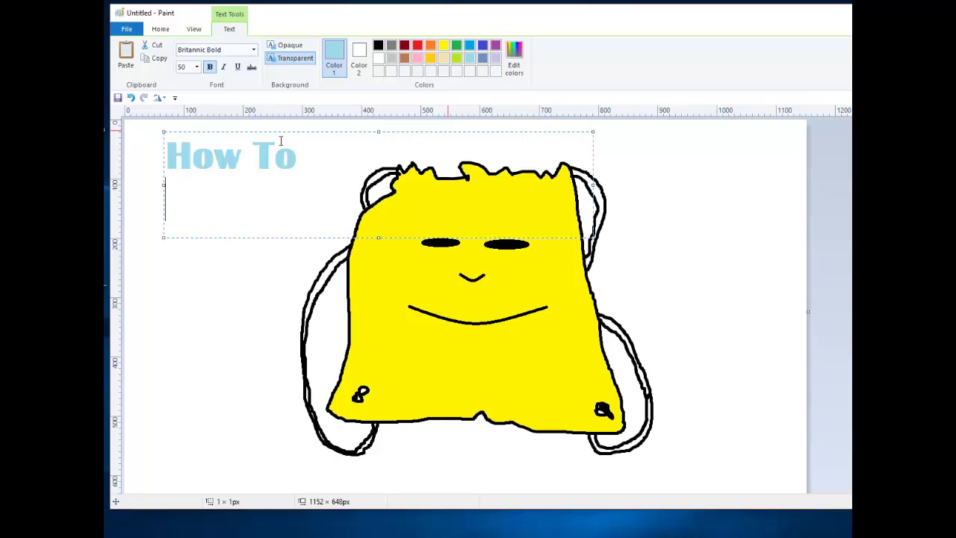
type("Draw")
key("Return")
type("drawstring bag")
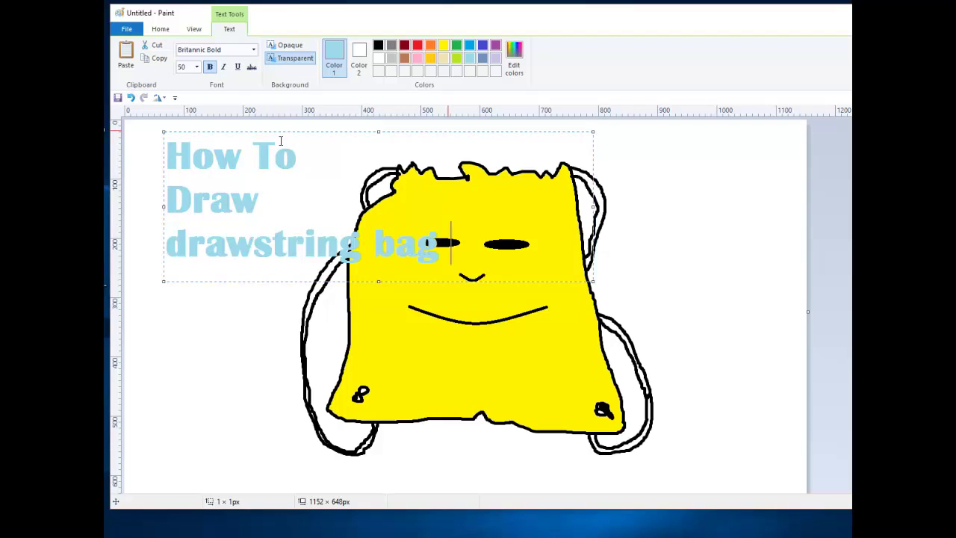
Step: Put "bag" on its own line, move the title into the canvas's upper-left corner and place it there
left_click(360, 240)
key("Return")
key("Delete")
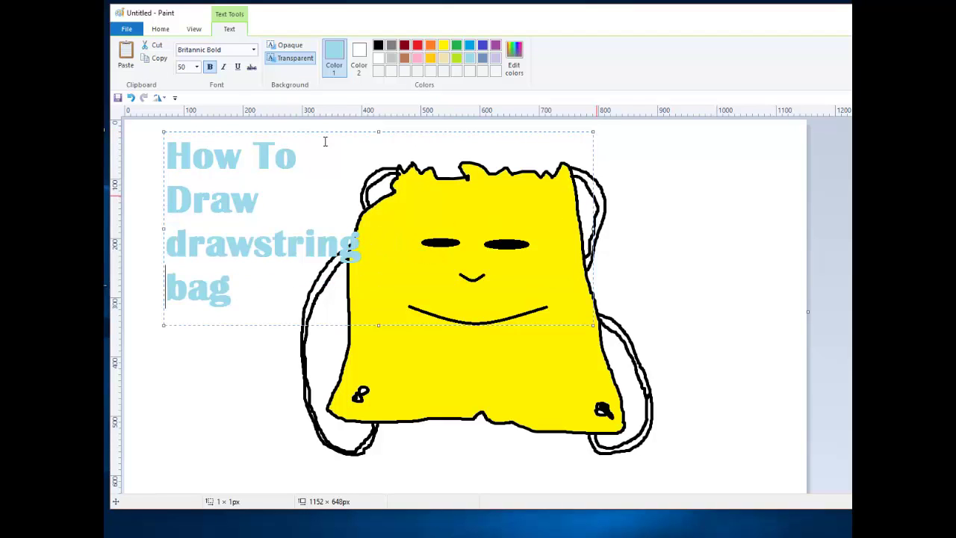
left_click_drag(327, 134, 298, 126)
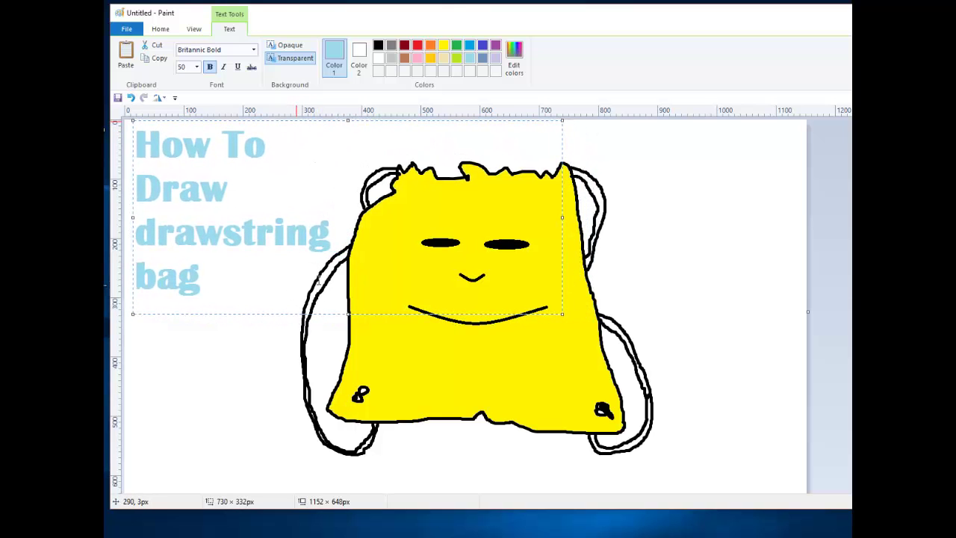
left_click(238, 351)
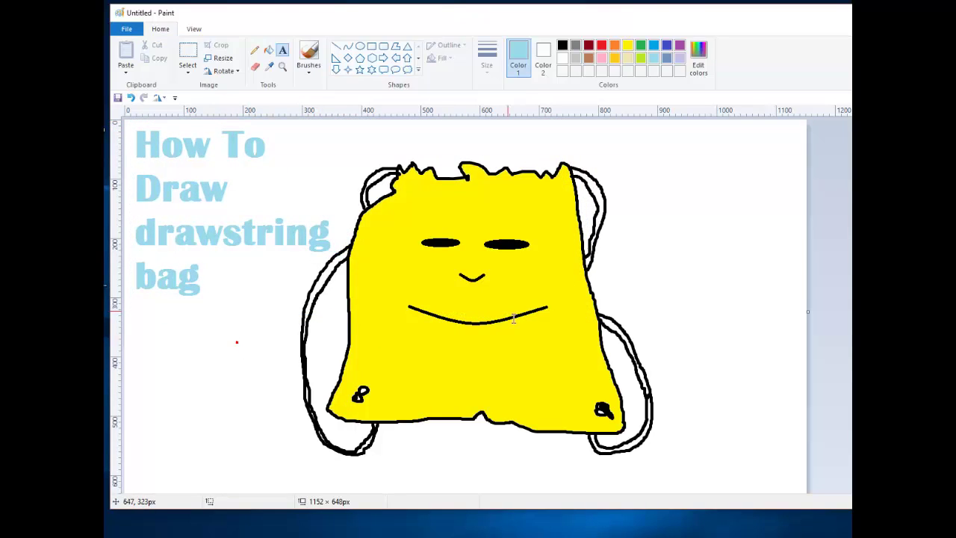
Step: Save the drawing in the sakkmiah folder as a JPEG named "How To Draw a drawstring bag"
left_click(127, 30)
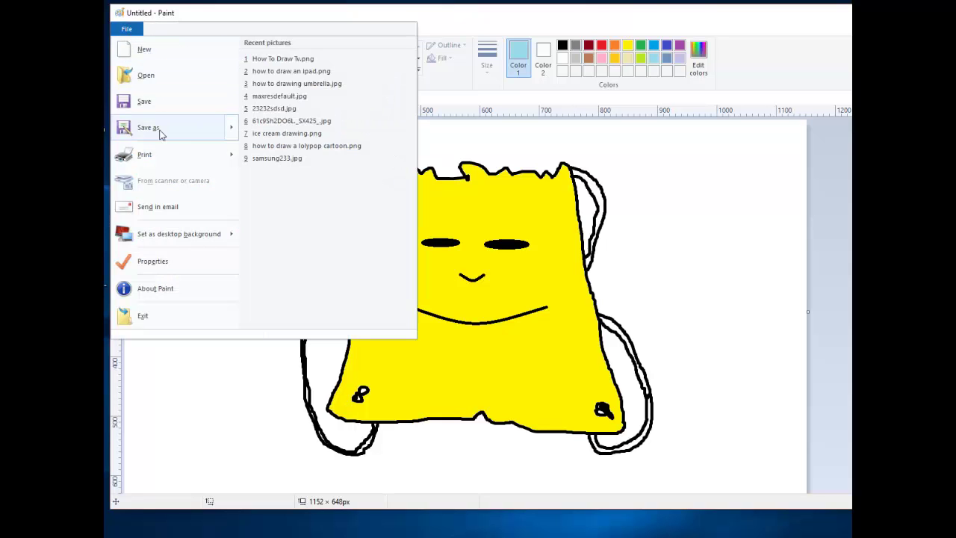
left_click(170, 138)
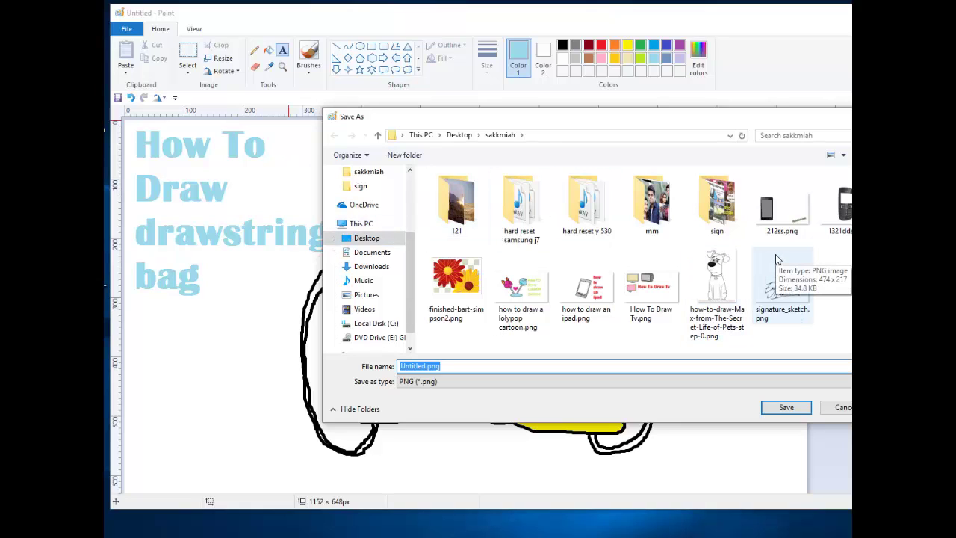
type("How To Draw ")
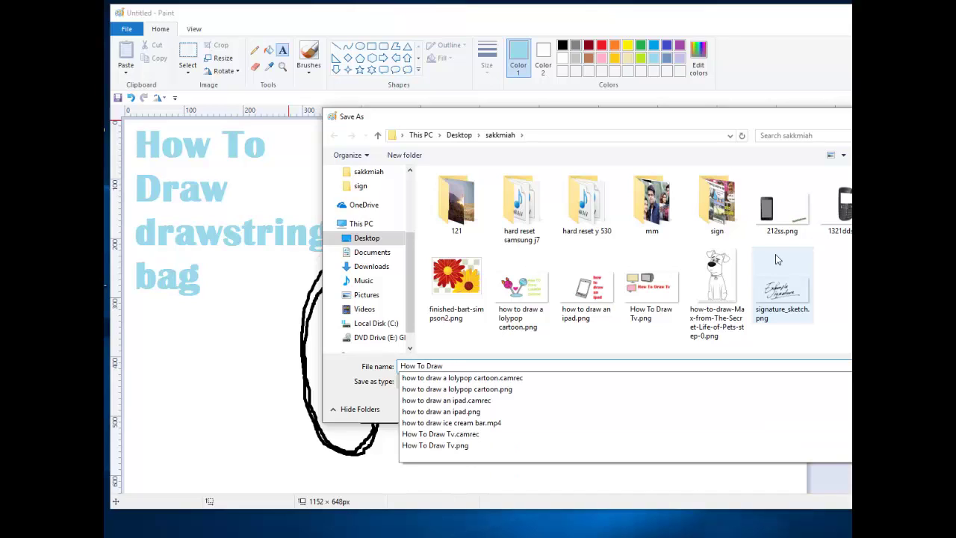
type("a Draw")
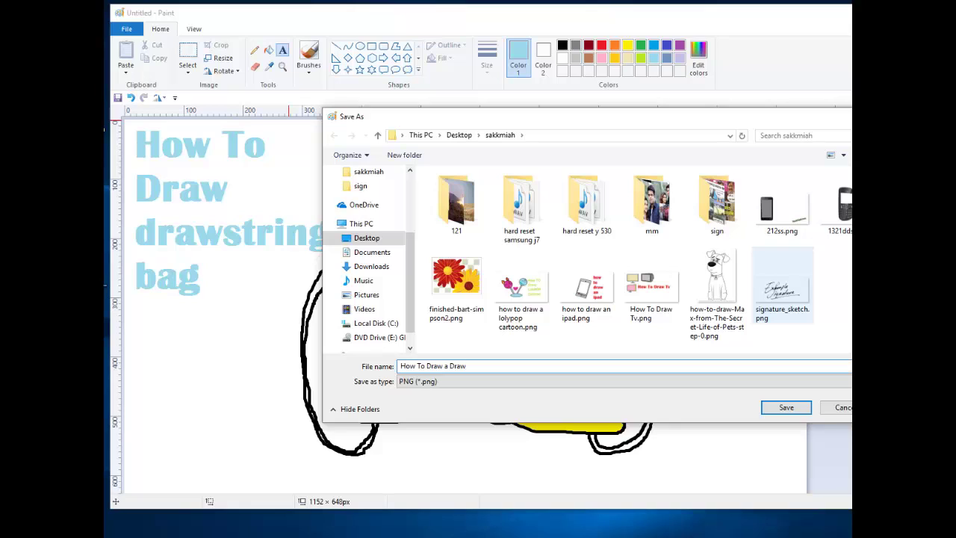
key("BackSpace")
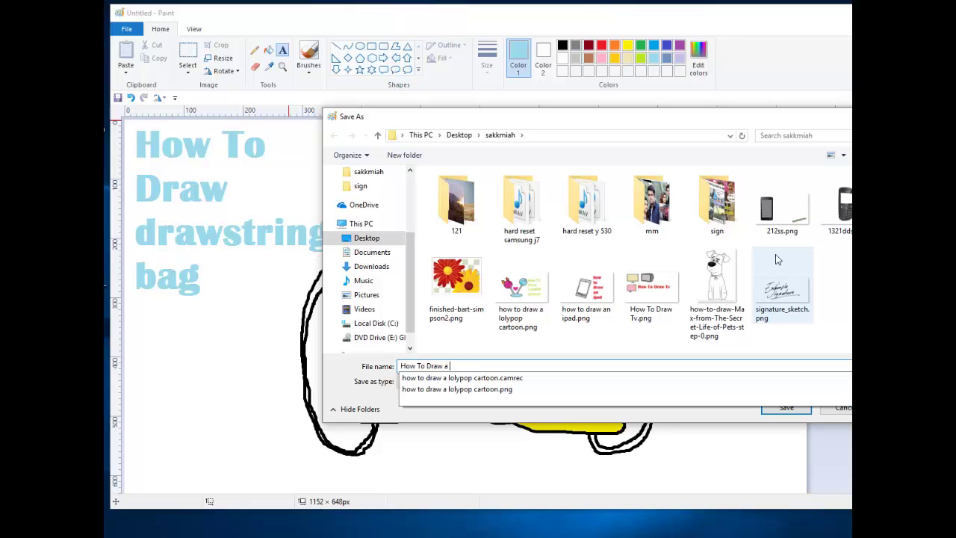
type("drawstring bag")
key("ctrl+a")
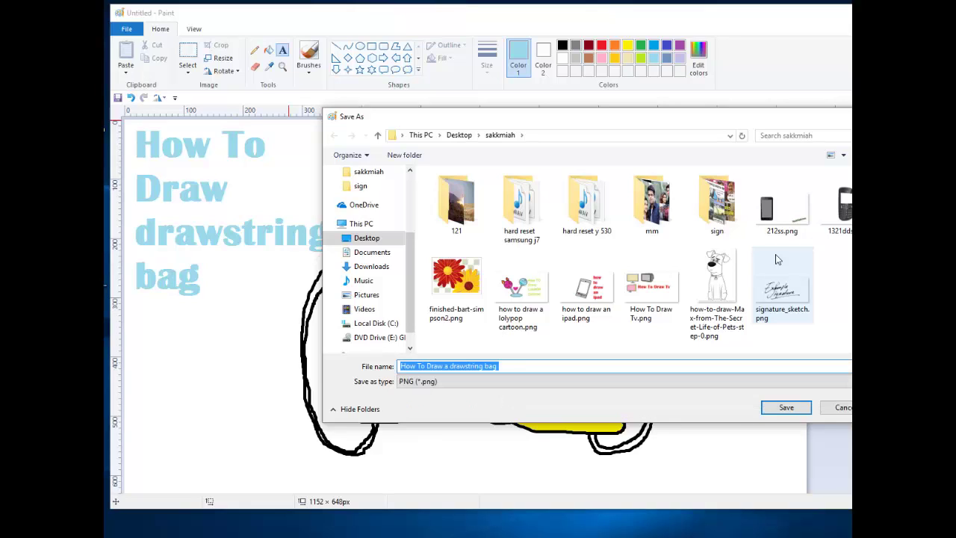
left_click(475, 382)
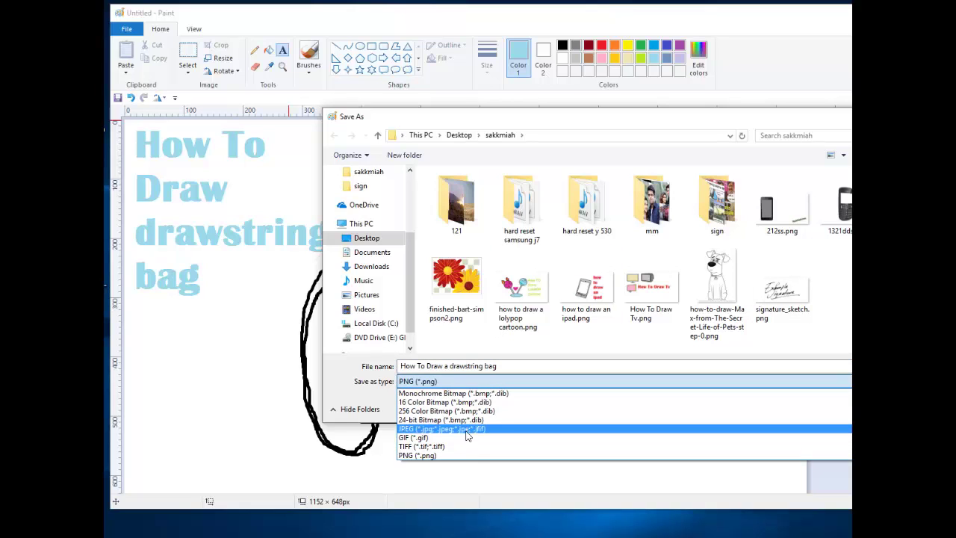
left_click(472, 429)
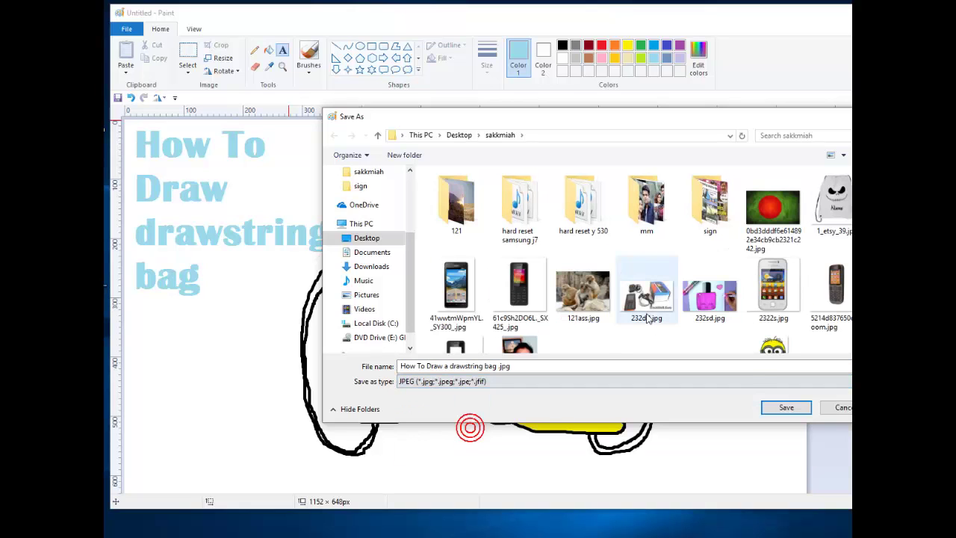
left_click(784, 409)
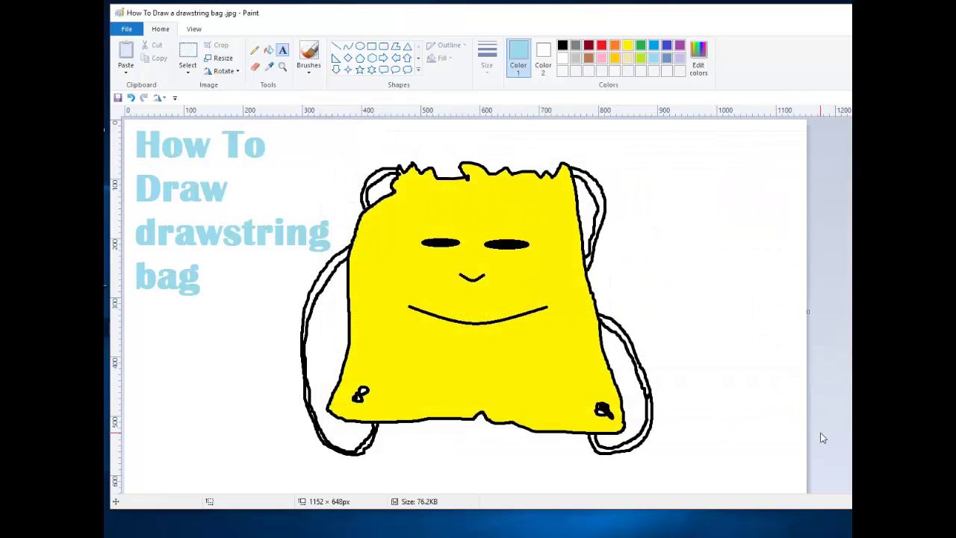